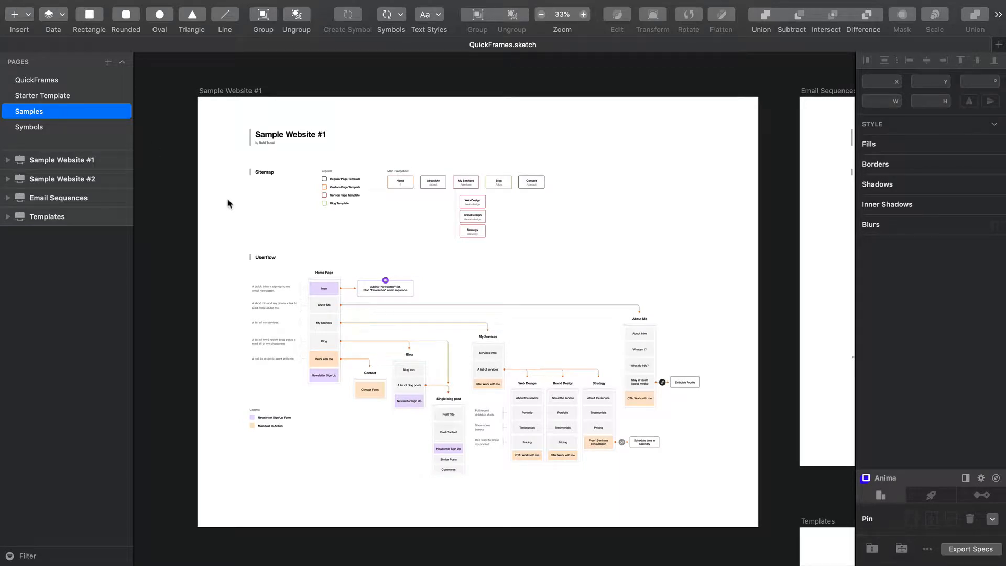
Look over the sitemaps and userflows of Sample Website #1 and Sample Website #2.
{"action": "scroll", "coordinate": [227, 203], "scroll_direction": "down", "scroll_amount": 1}
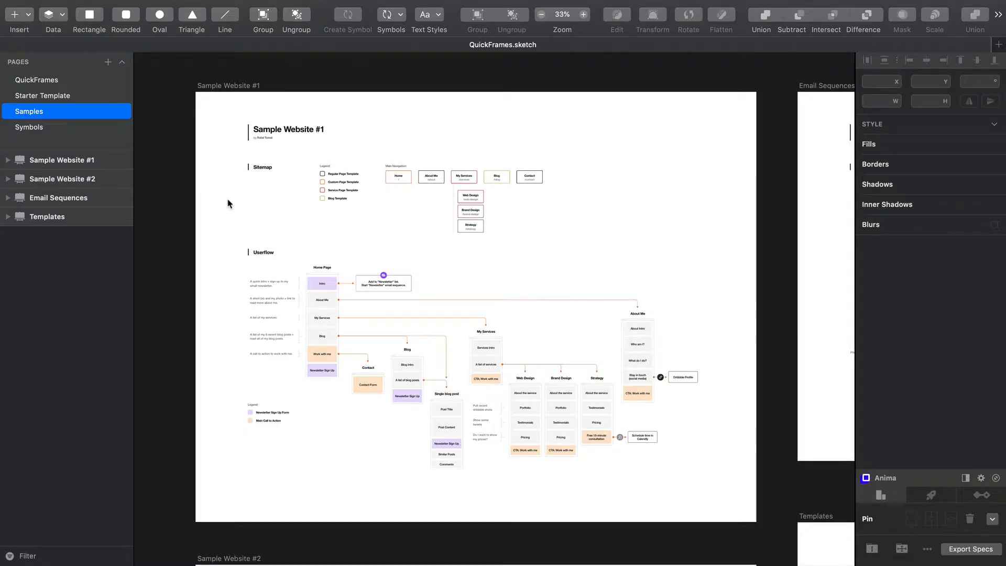
{"action": "scroll", "coordinate": [227, 203], "scroll_direction": "up", "scroll_amount": 2}
{"action": "scroll", "coordinate": [227, 203], "scroll_direction": "right", "scroll_amount": 5}
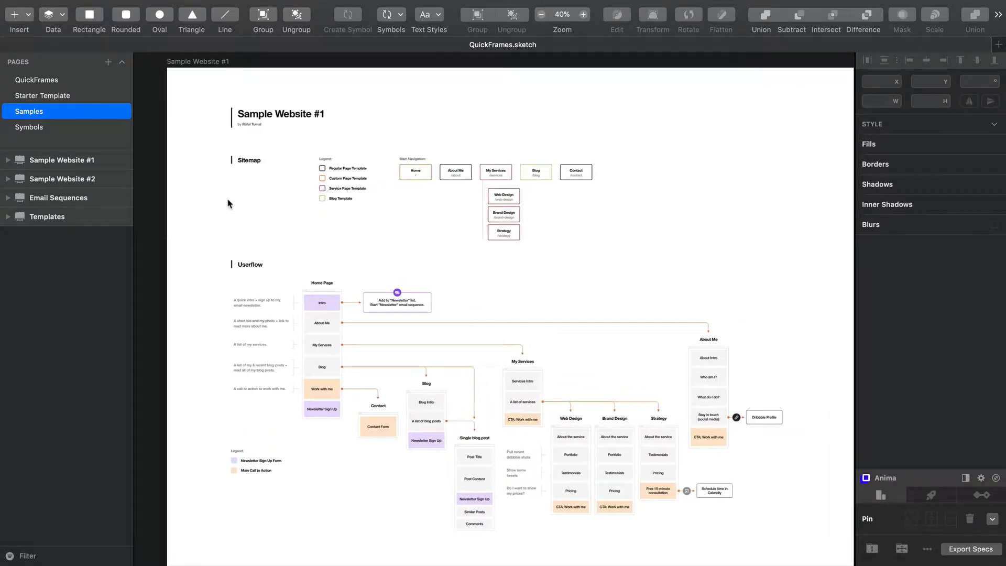
{"action": "scroll", "coordinate": [228, 203], "scroll_direction": "down", "scroll_amount": 10}
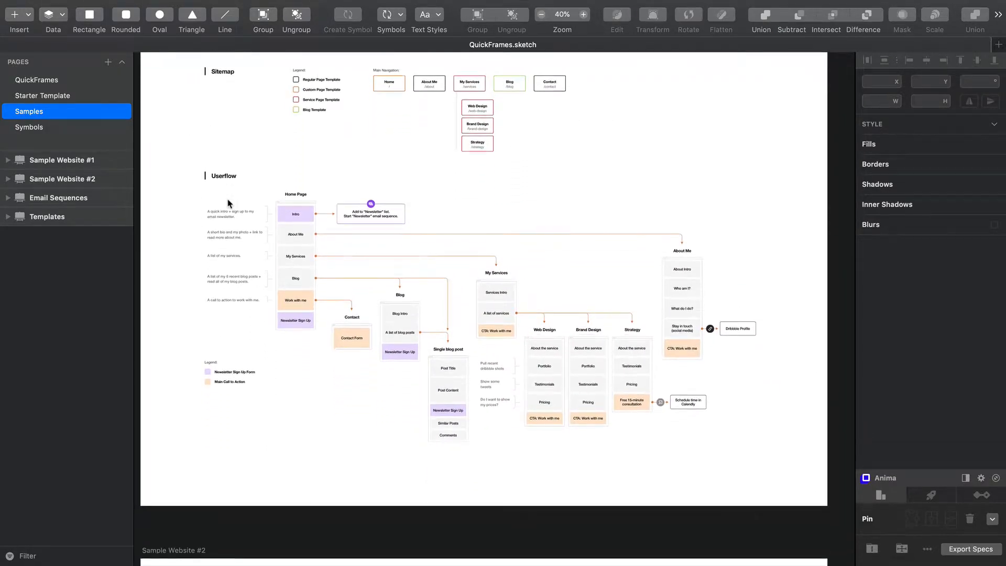
{"action": "scroll", "coordinate": [228, 203], "scroll_direction": "down", "scroll_amount": 10}
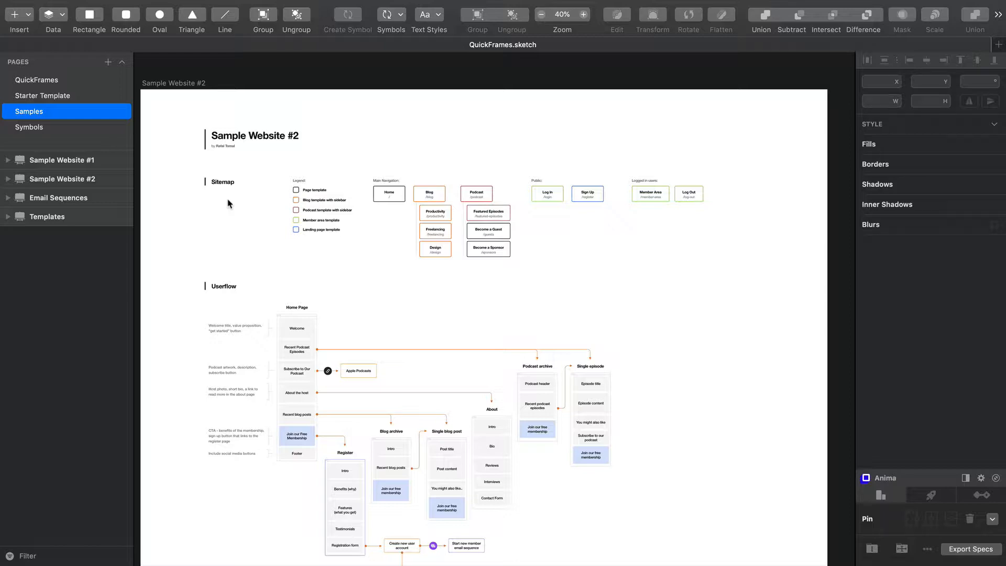
On the Symbols page, apply the Arrow / Purple layer style to the line in the first arrow symbol.
{"action": "left_click", "coordinate": [59, 128]}
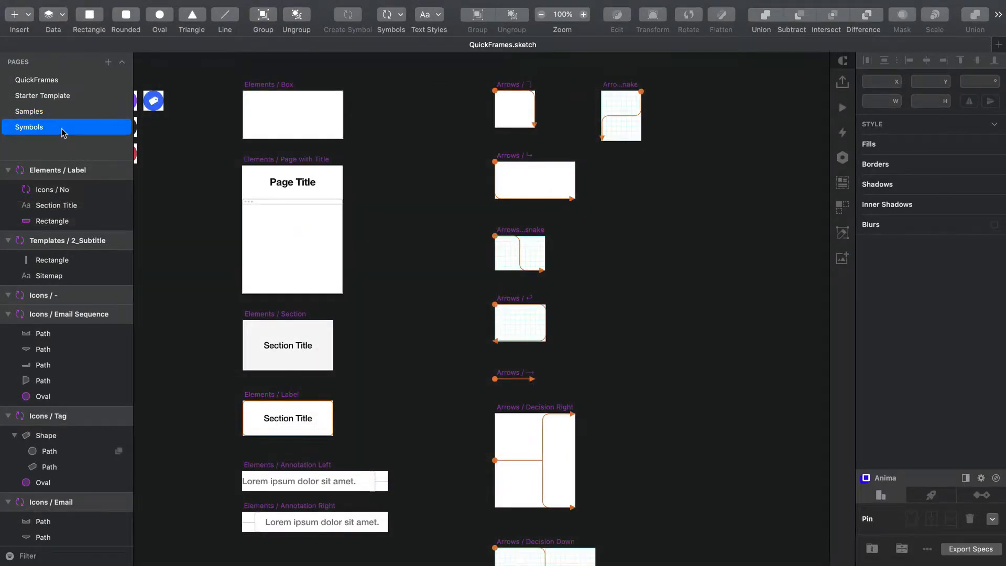
{"action": "scroll", "coordinate": [209, 195], "scroll_direction": "down", "scroll_amount": 5}
{"action": "scroll", "coordinate": [209, 195], "scroll_direction": "up", "scroll_amount": 5}
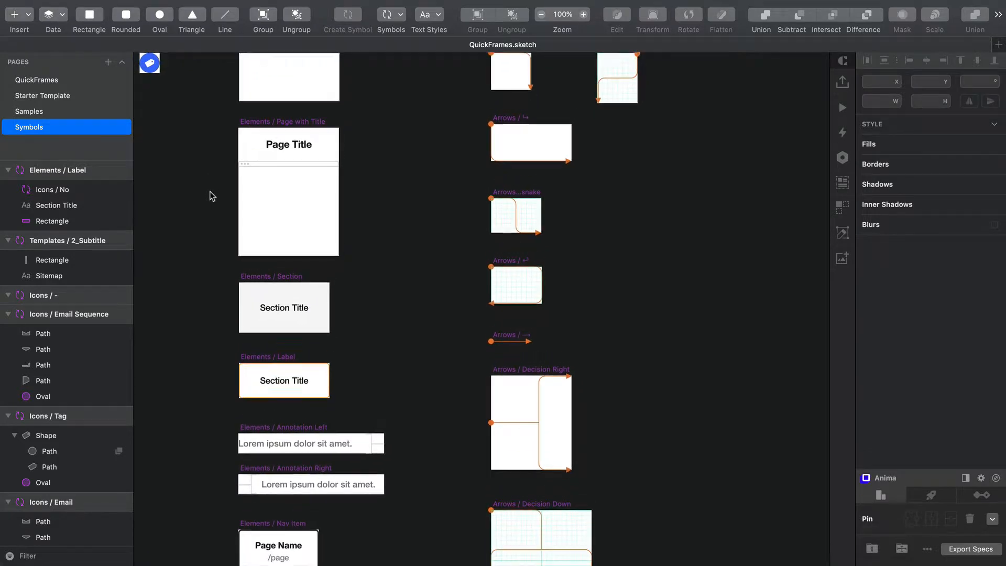
{"action": "scroll", "coordinate": [299, 188], "scroll_direction": "left", "scroll_amount": 10}
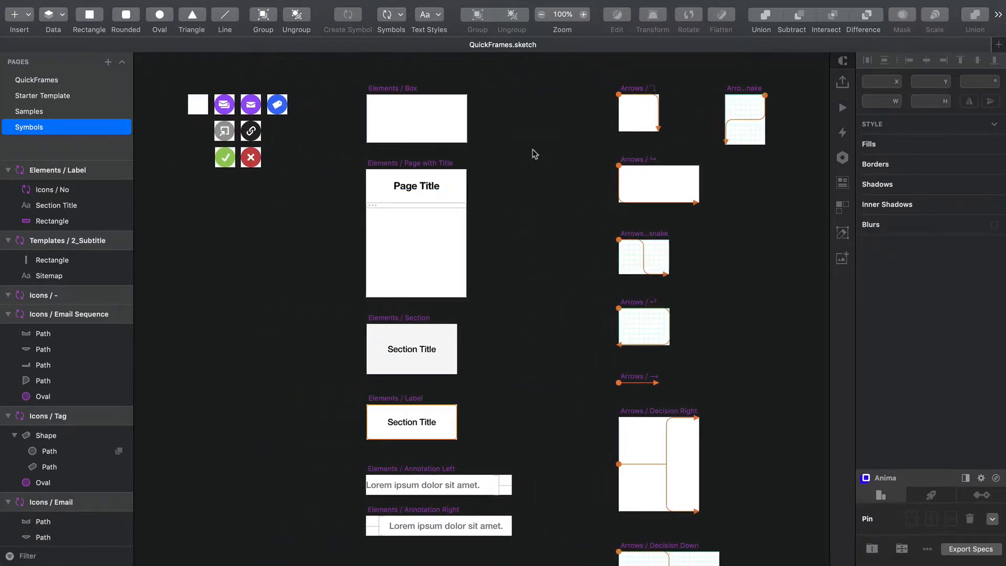
{"action": "left_click", "coordinate": [642, 115]}
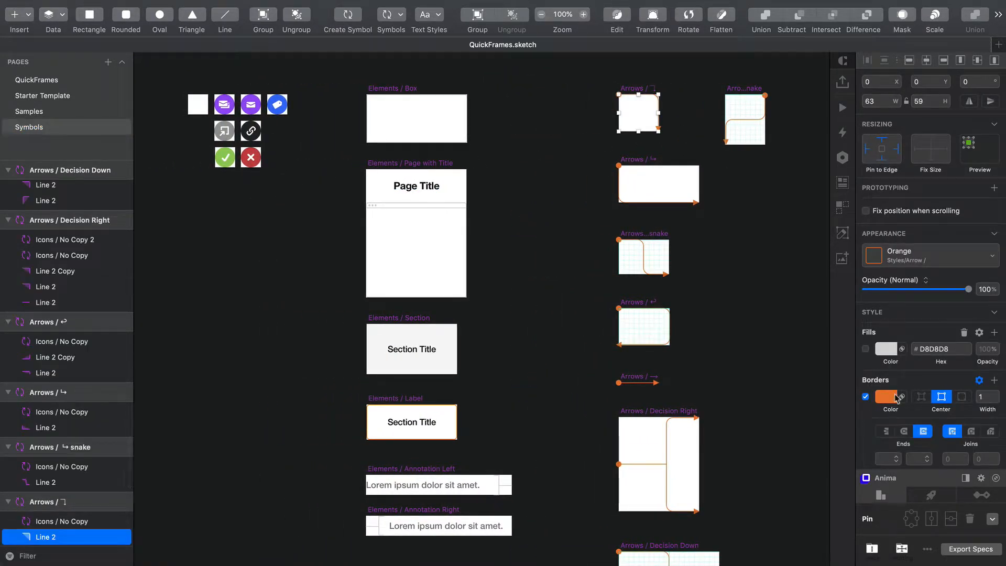
{"action": "left_click", "coordinate": [923, 252]}
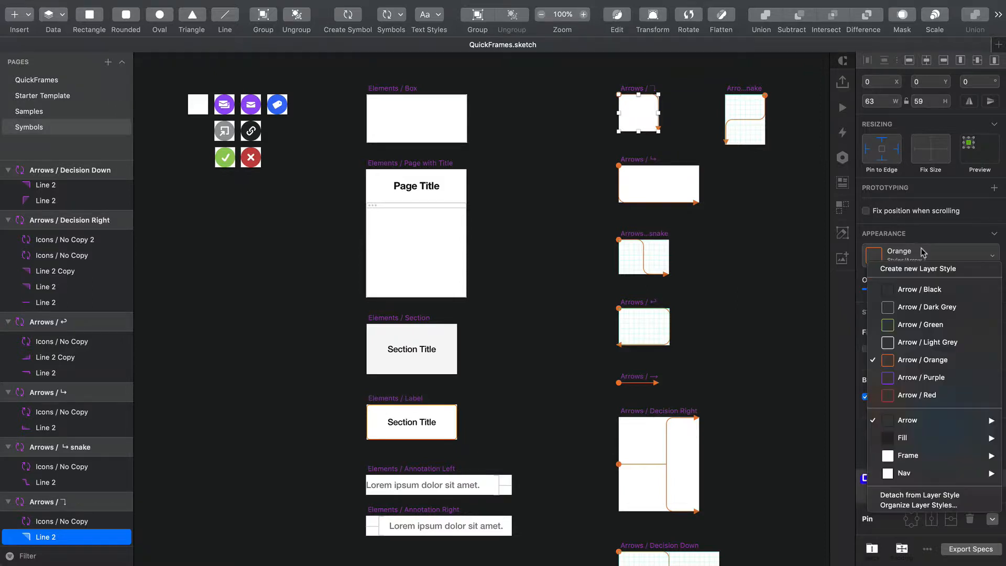
{"action": "left_click", "coordinate": [909, 378]}
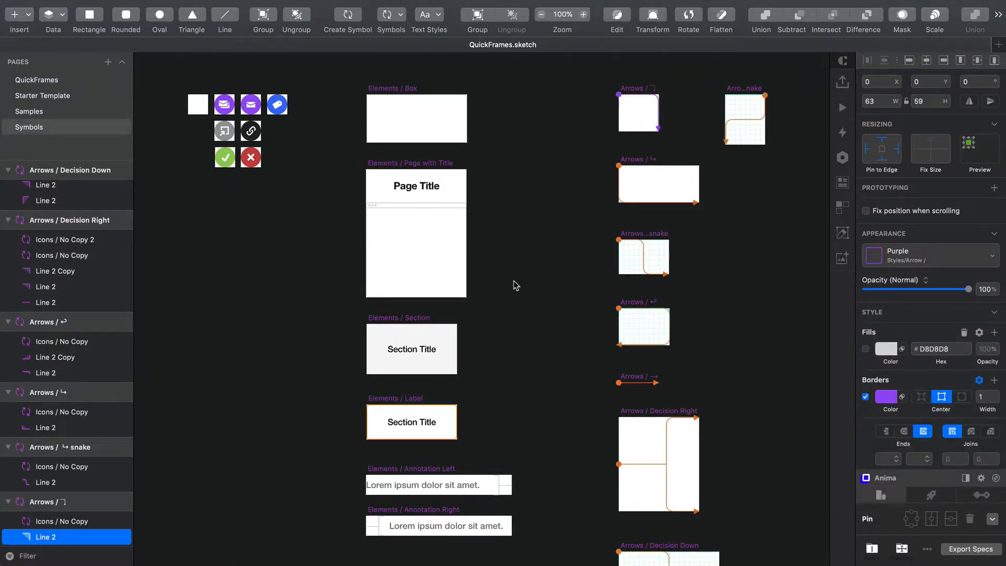
Set the typeface of the Page Title and Section Title texts in the page and section symbols to Aclonica.
{"action": "left_click", "coordinate": [512, 282]}
{"action": "left_click", "coordinate": [428, 193]}
{"action": "left_click", "coordinate": [421, 353], "text": "shift"}
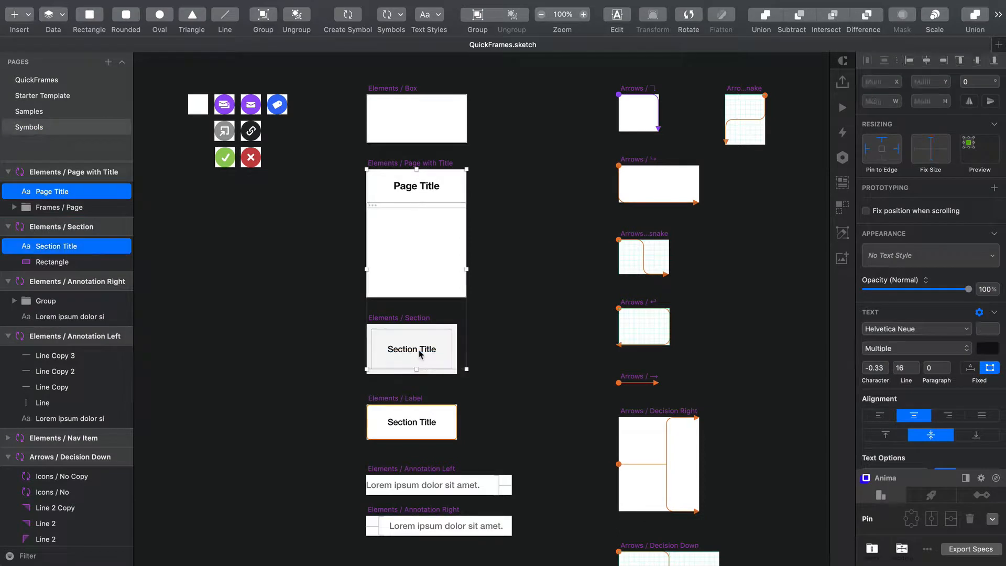
{"action": "left_click", "coordinate": [955, 330]}
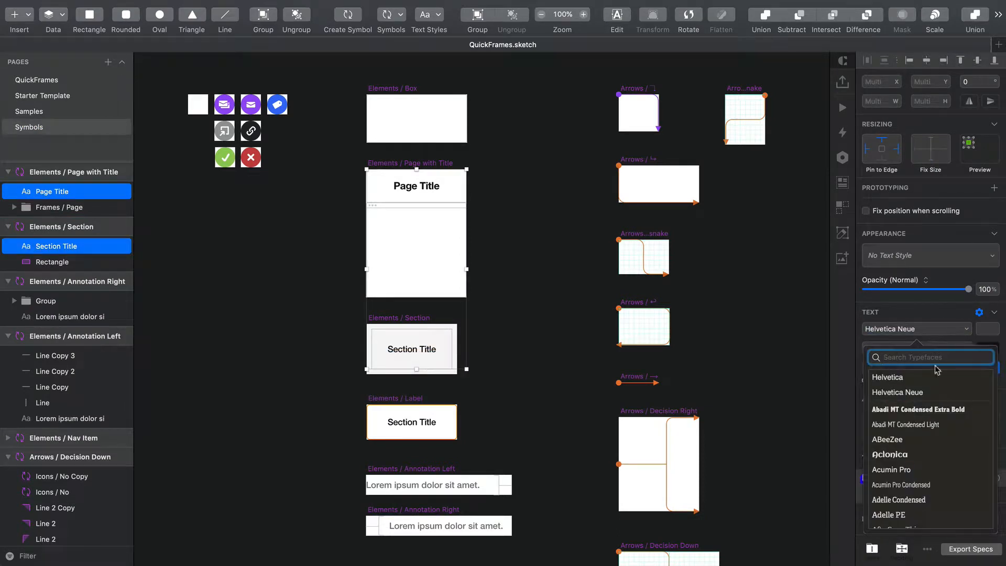
{"action": "left_click", "coordinate": [492, 296]}
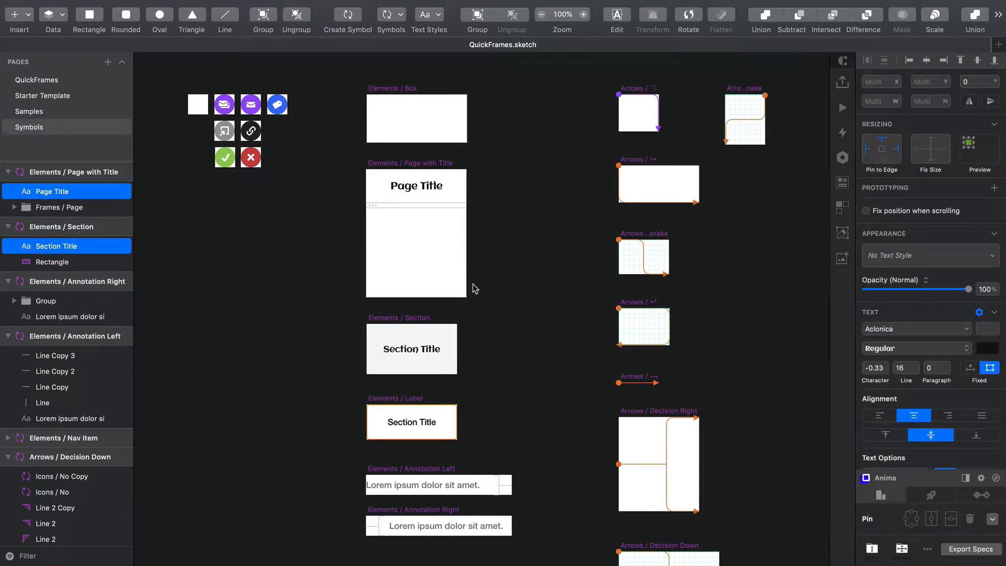
Check the new arrow color and typeface in the Home Page userflow on the Samples page.
{"action": "left_click", "coordinate": [88, 116]}
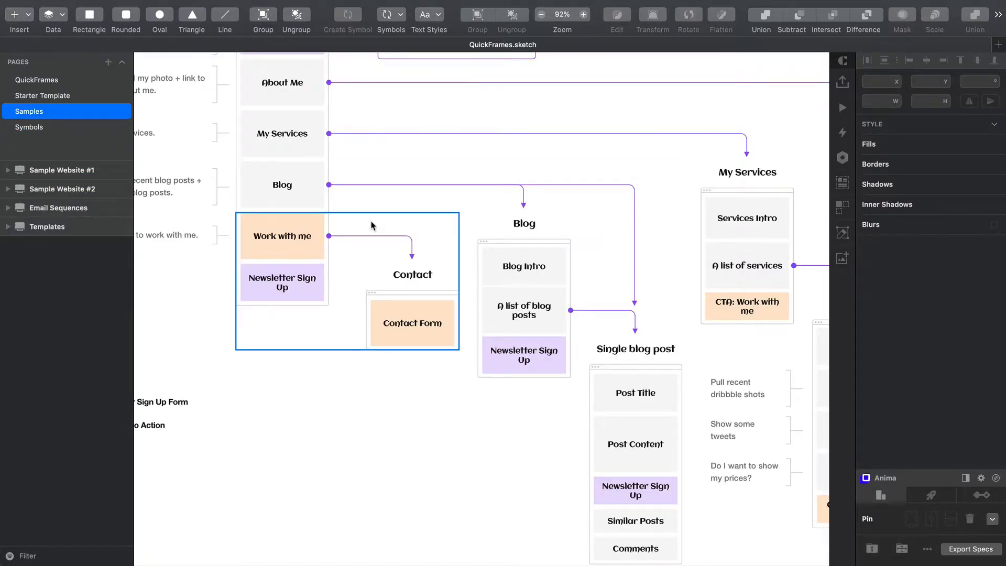
{"action": "scroll", "coordinate": [371, 225], "scroll_direction": "up", "scroll_amount": 3}
{"action": "scroll", "coordinate": [371, 225], "scroll_direction": "left", "scroll_amount": 2}
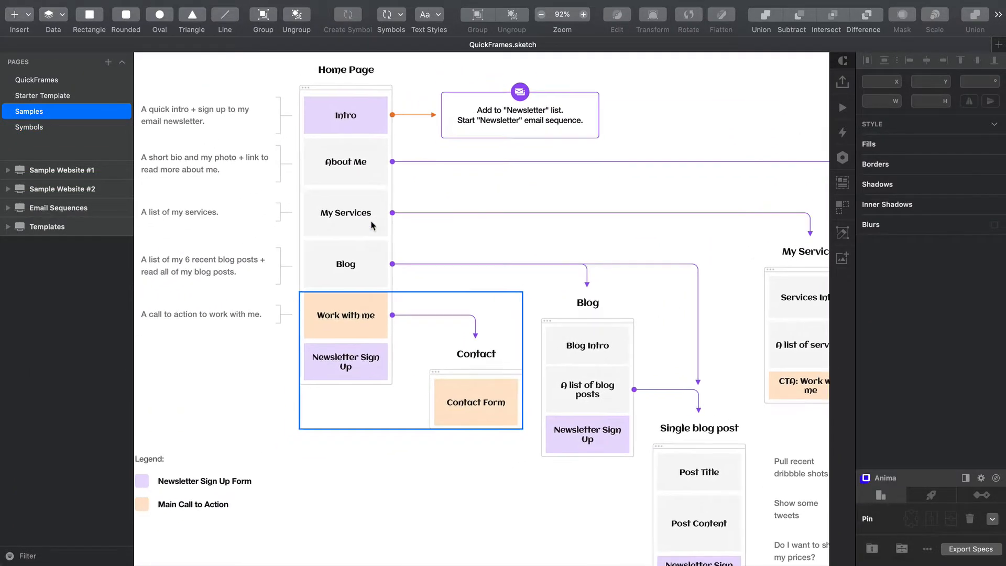
{"action": "scroll", "coordinate": [371, 225], "scroll_direction": "up", "scroll_amount": 2}
{"action": "scroll", "coordinate": [341, 222], "scroll_direction": "left", "scroll_amount": 3}
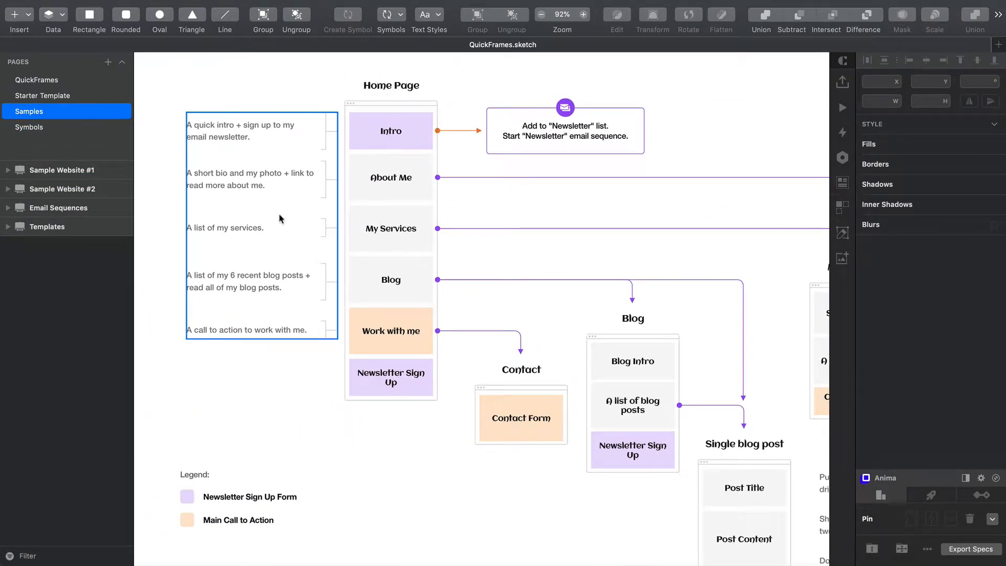
On the Starter Template page, name the first Main Navigation item About and set its path to /about.
{"action": "key", "text": "Page_Up"}
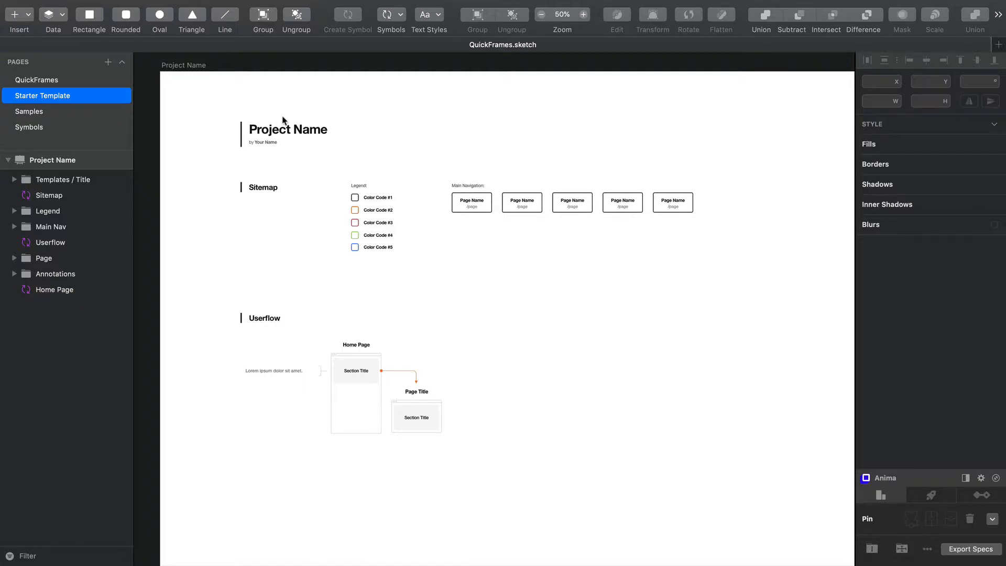
{"action": "scroll", "coordinate": [282, 120], "scroll_direction": "right", "scroll_amount": 3}
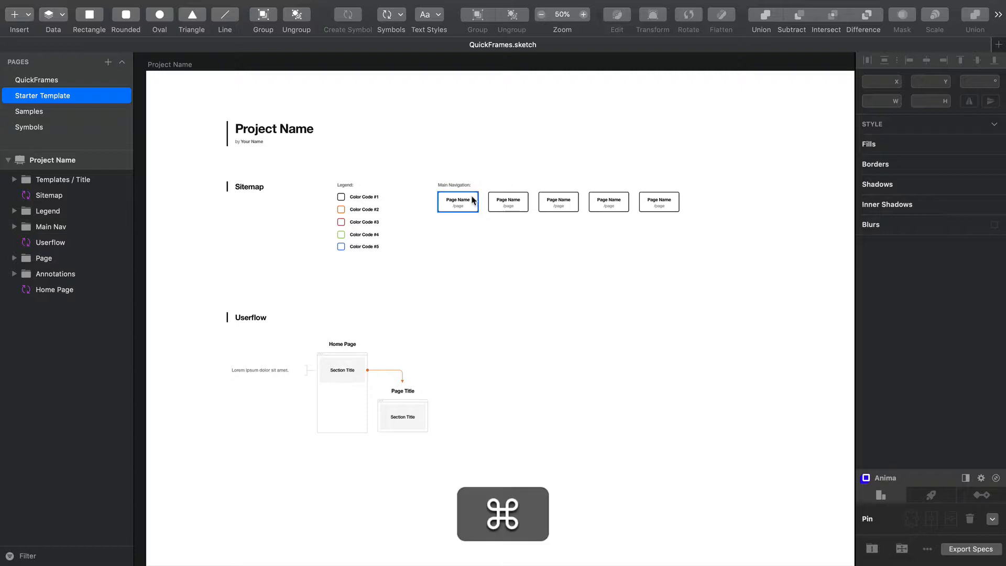
{"action": "scroll", "coordinate": [475, 200], "scroll_direction": "up", "scroll_amount": 5}
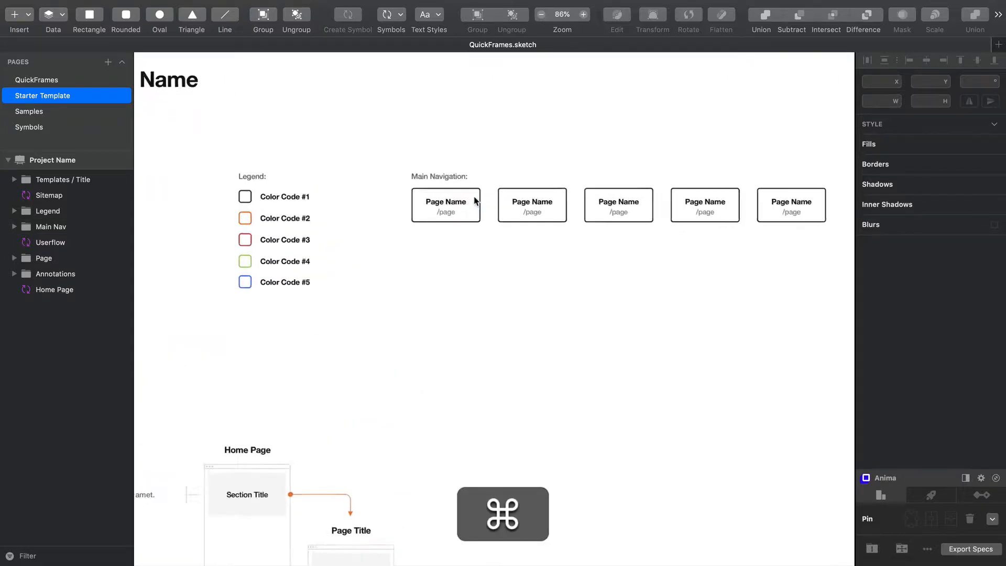
{"action": "scroll", "coordinate": [475, 200], "scroll_direction": "right", "scroll_amount": 3}
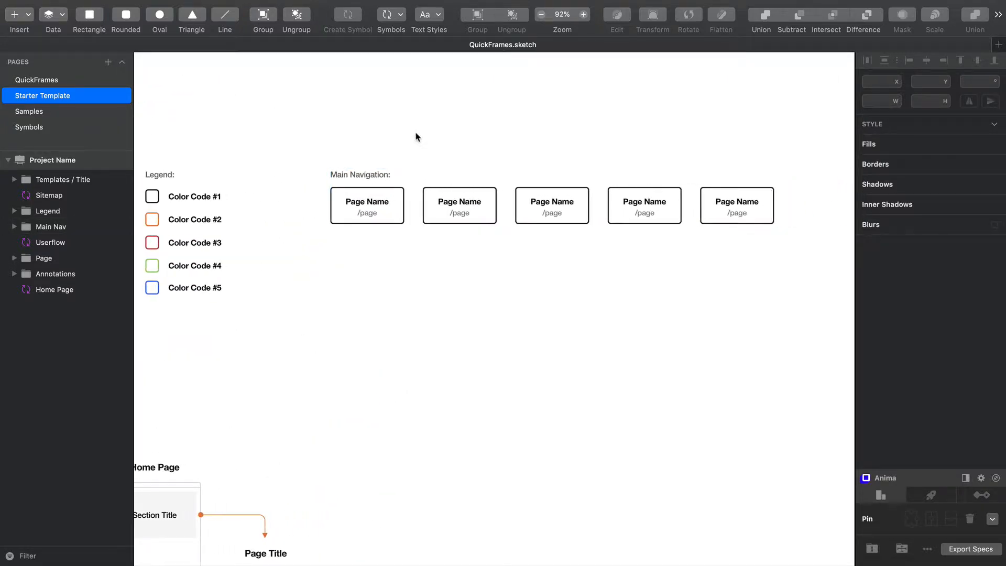
{"action": "left_click", "coordinate": [391, 217], "text": "super"}
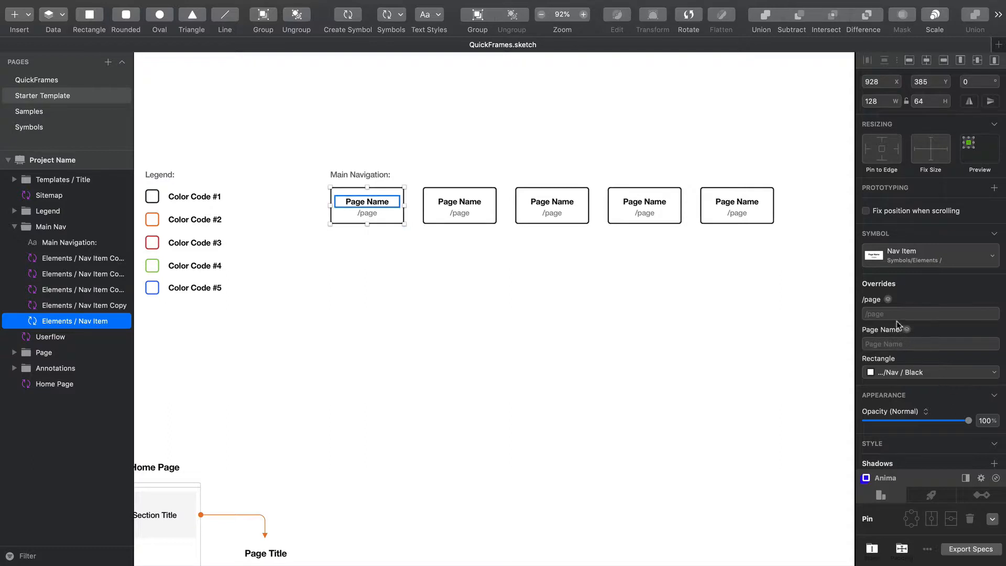
{"action": "left_click", "coordinate": [885, 343]}
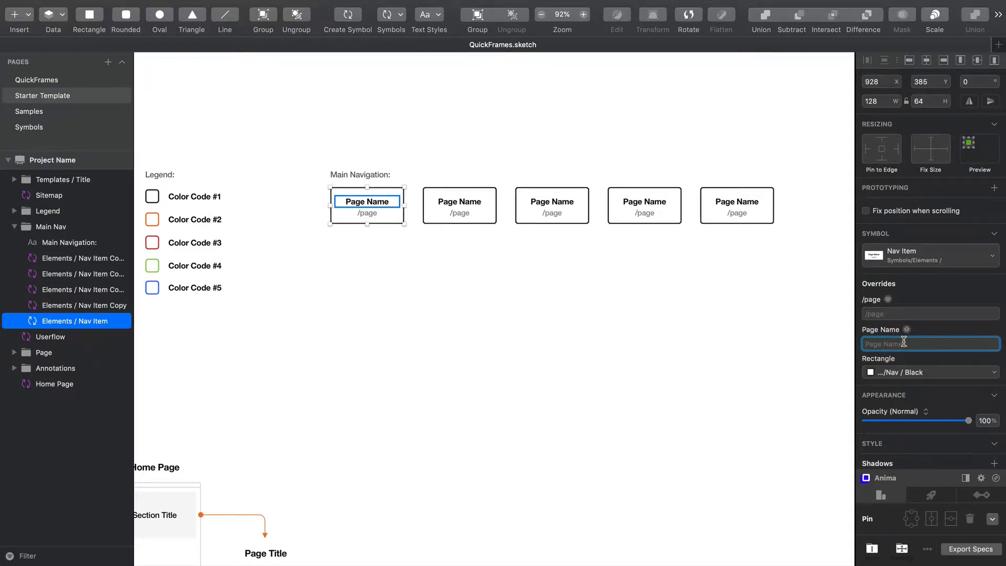
{"action": "type", "text": "About"}
{"action": "key", "text": "Tab"}
{"action": "type", "text": "/"}
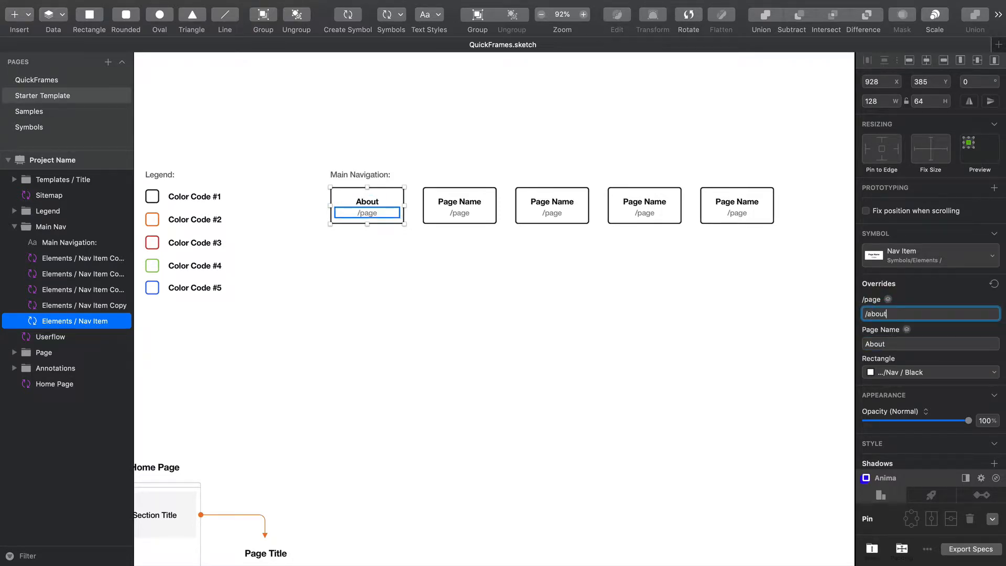
{"action": "key", "text": "Return"}
{"action": "left_click", "coordinate": [544, 285]}
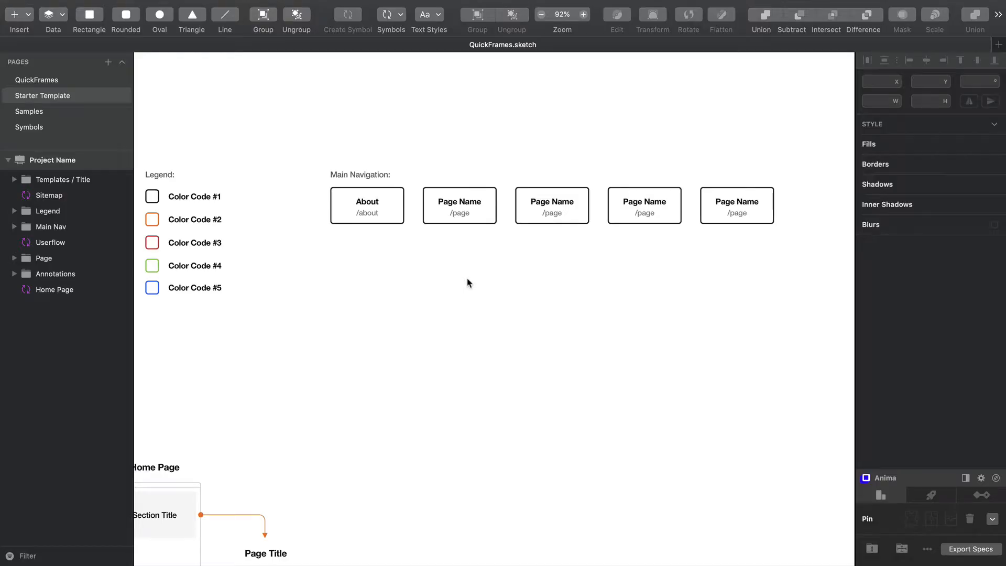
Name the second Main Navigation item Services and set its path to /services.
{"action": "left_click", "coordinate": [472, 272]}
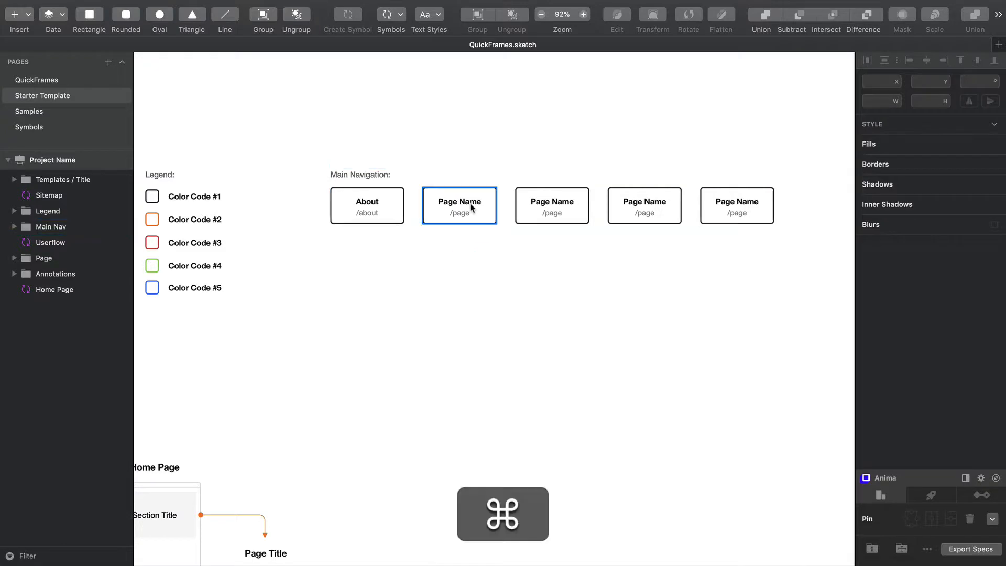
{"action": "left_click", "coordinate": [467, 206], "text": "super"}
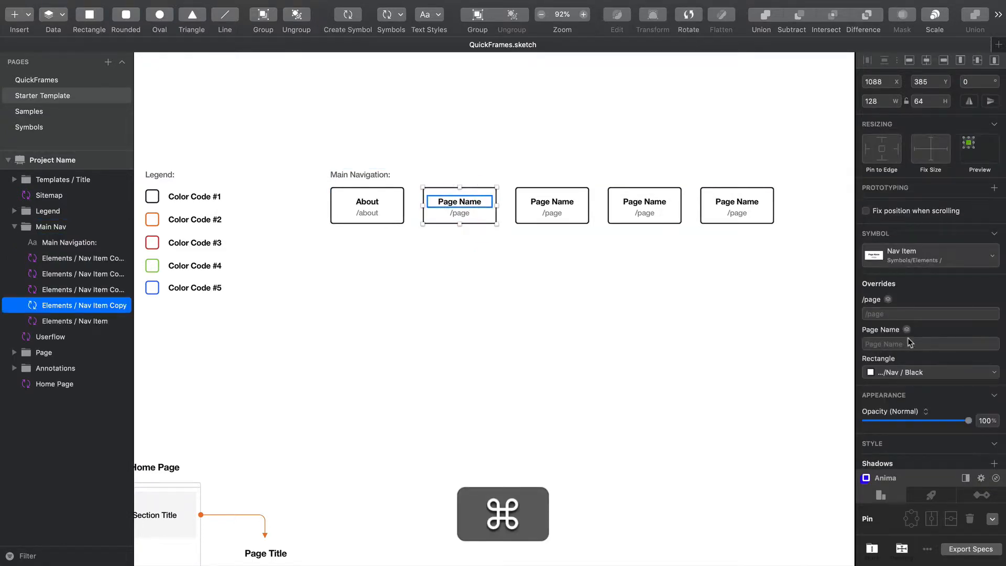
{"action": "left_click", "coordinate": [892, 343]}
{"action": "type", "text": "S"}
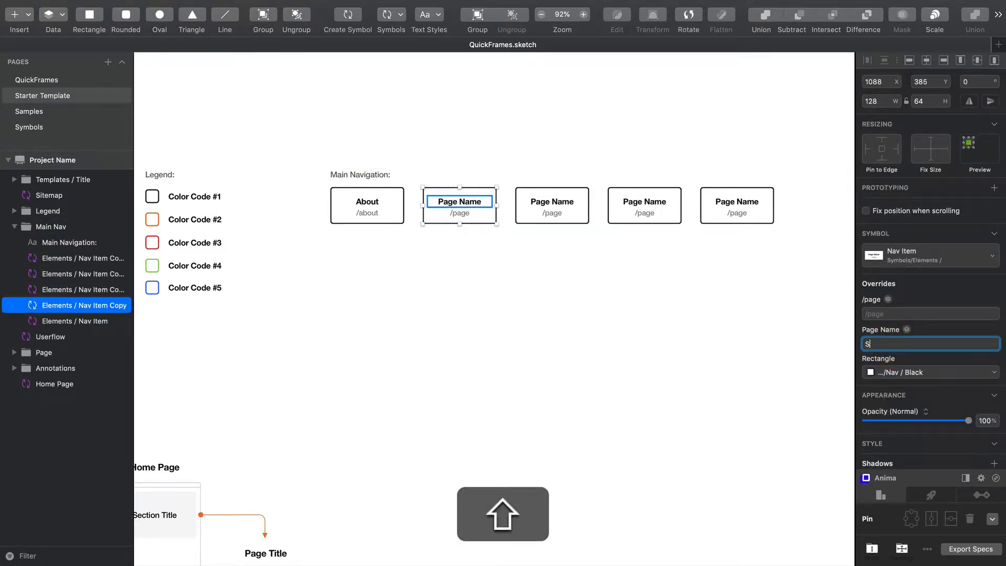
{"action": "type", "text": "ervices"}
{"action": "left_click", "coordinate": [897, 316]}
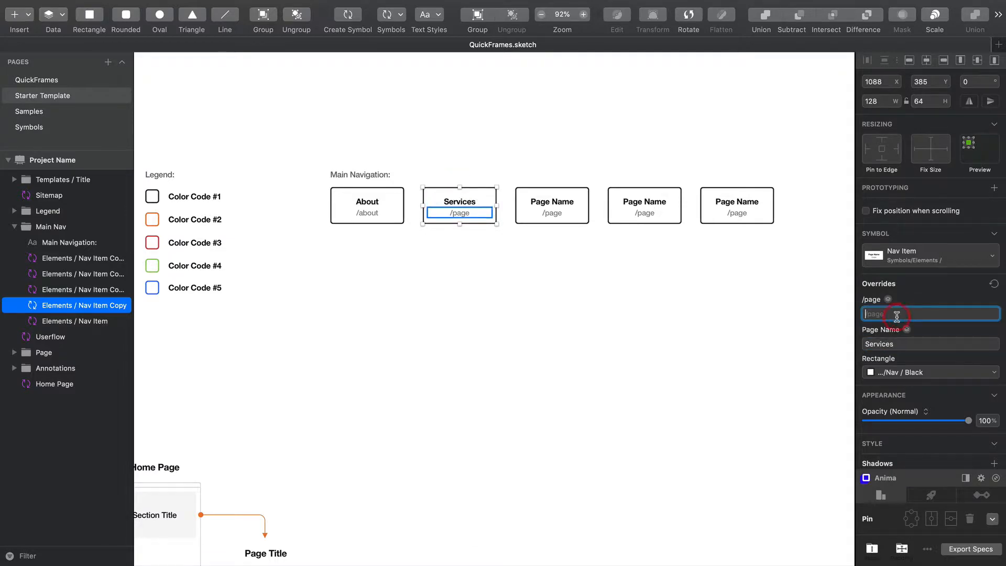
{"action": "type", "text": "/services"}
{"action": "key", "text": "Return"}
{"action": "left_click", "coordinate": [541, 293]}
Stretch the Services navigation item downward so its connector line extends below the box.
{"action": "scroll", "coordinate": [529, 281], "scroll_direction": "right", "scroll_amount": 1}
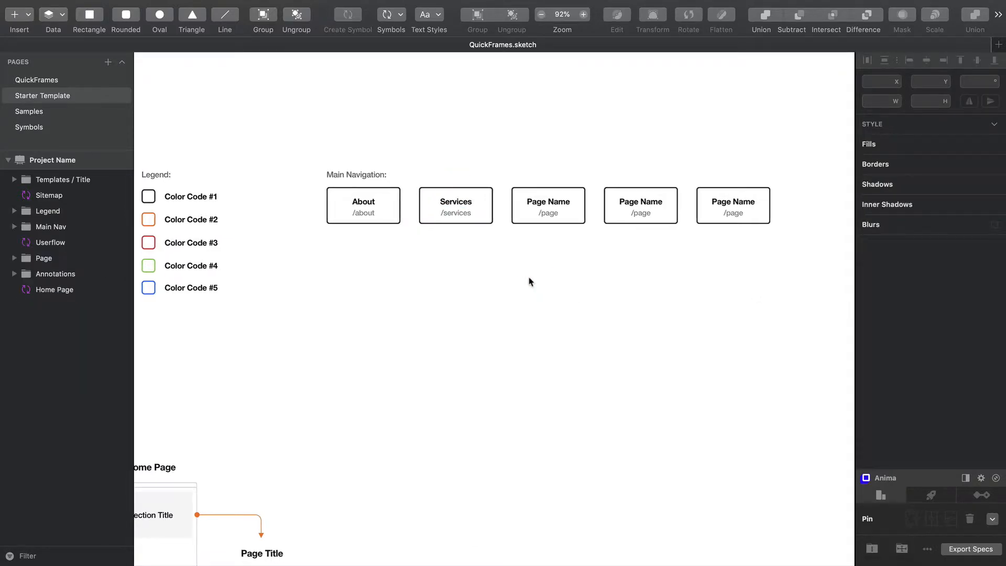
{"action": "scroll", "coordinate": [512, 276], "scroll_direction": "right", "scroll_amount": 1}
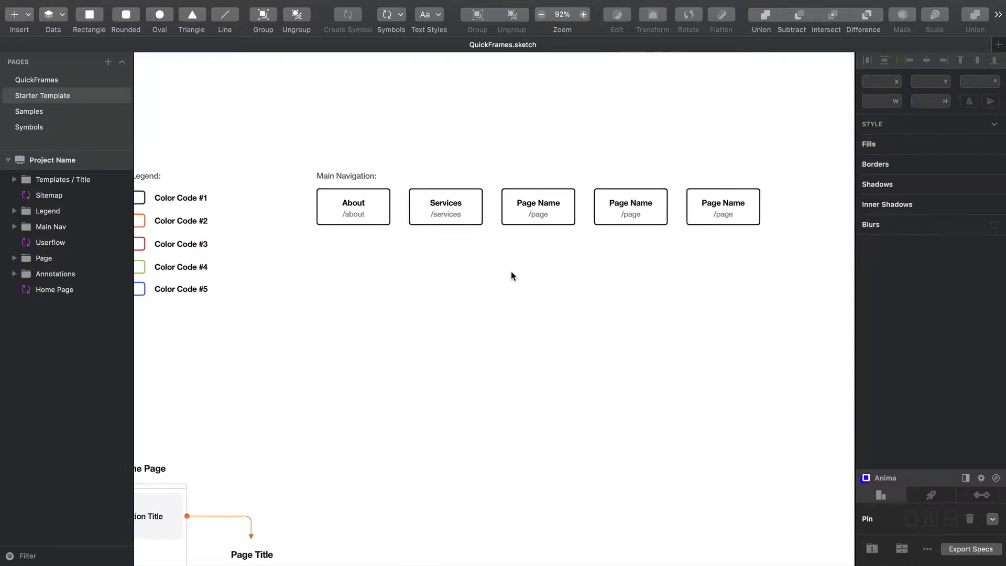
{"action": "left_click", "coordinate": [472, 208], "text": "super"}
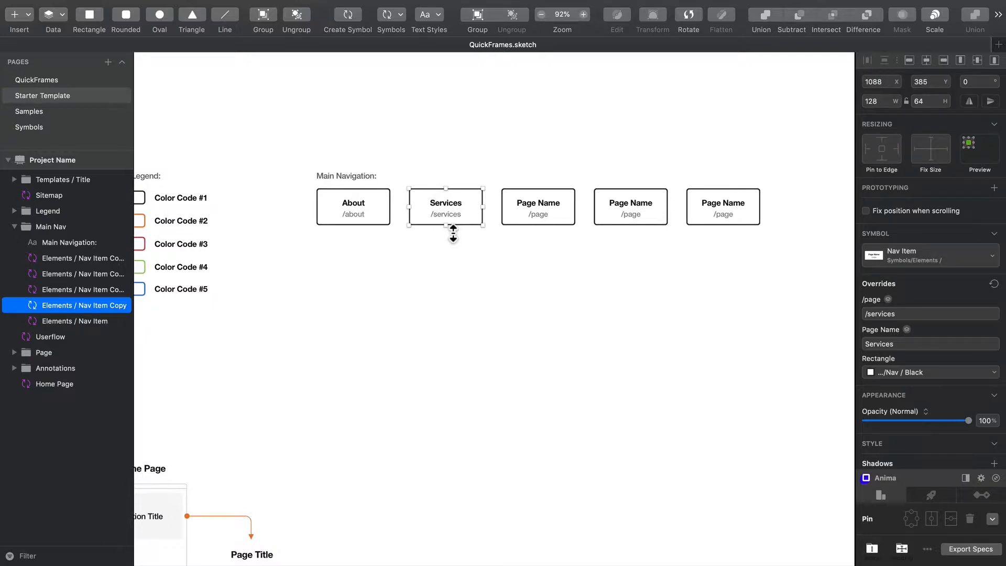
{"action": "left_click_drag", "start_coordinate": [446, 226], "coordinate": [457, 339]}
{"action": "left_click", "coordinate": [534, 337]}
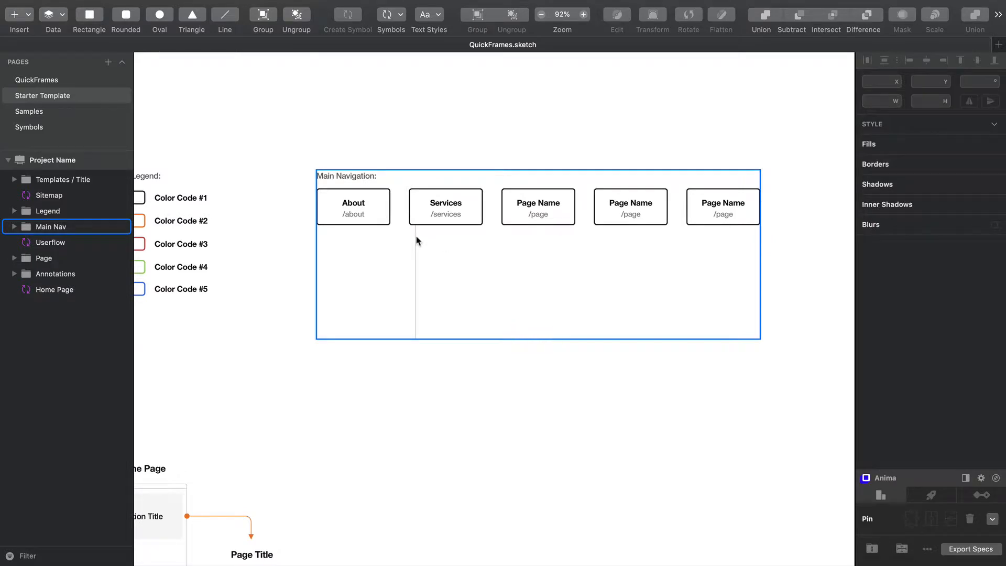
Duplicate the third navigation item and stack three copies under Services, beside its connector line.
{"action": "left_click", "coordinate": [422, 350]}
{"action": "left_click", "coordinate": [534, 208], "text": "super"}
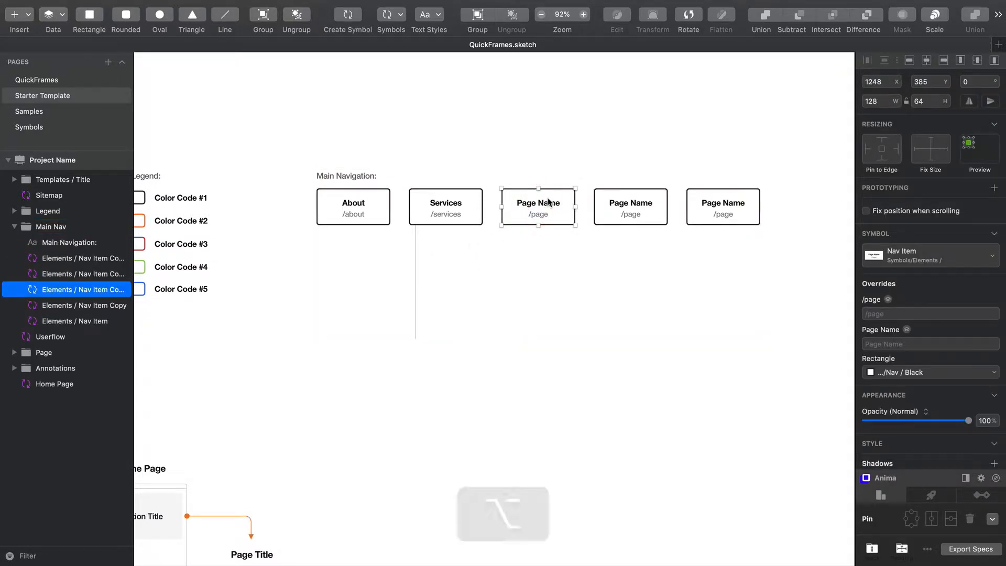
{"action": "left_click_drag", "start_coordinate": [549, 202], "coordinate": [473, 334]}
Name the first sub-page under Services Web Design and set its path to /web-design.
{"action": "left_click", "coordinate": [456, 250], "text": "super"}
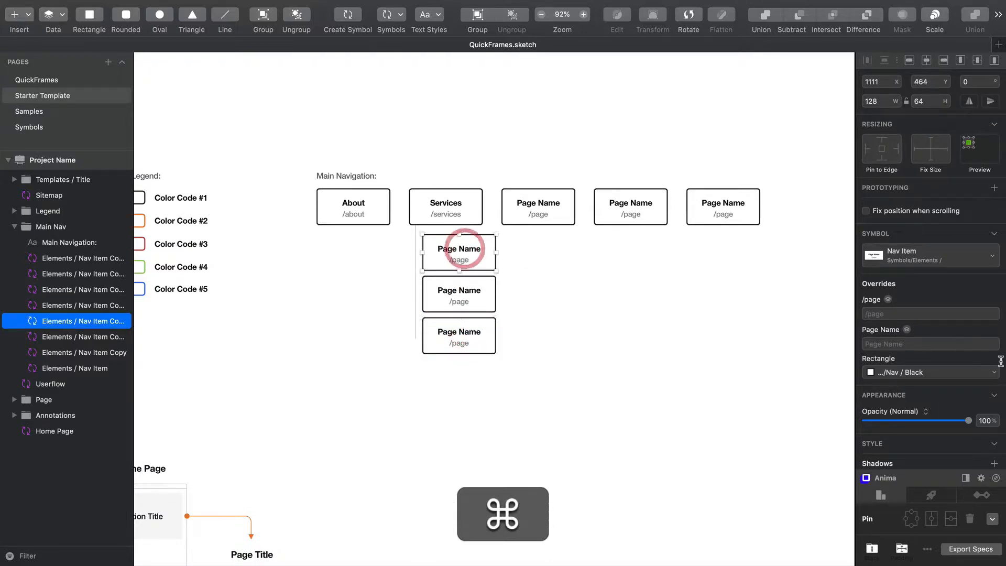
{"action": "left_click", "coordinate": [934, 344]}
{"action": "type", "text": "Web Design"}
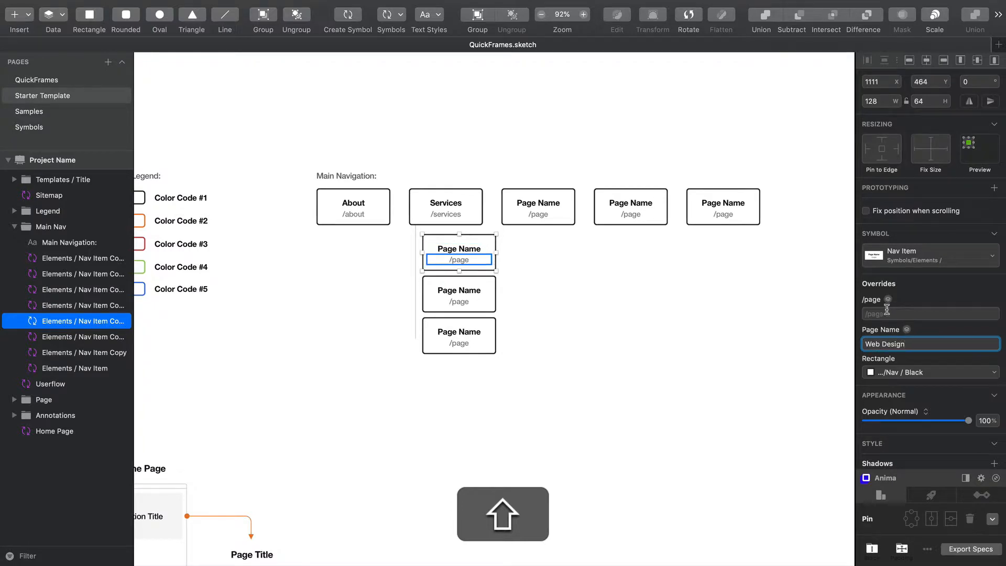
{"action": "key", "text": "shift+Tab"}
{"action": "type", "text": "/"}
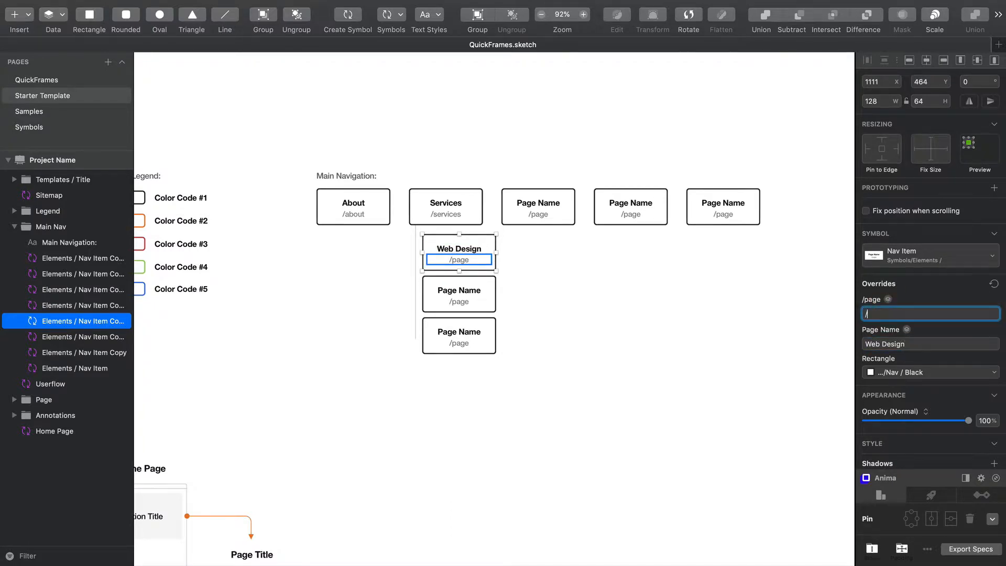
{"action": "type", "text": "web0d"}
{"action": "key", "text": "BackSpace"}
{"action": "key", "text": "BackSpace"}
{"action": "type", "text": "-"}
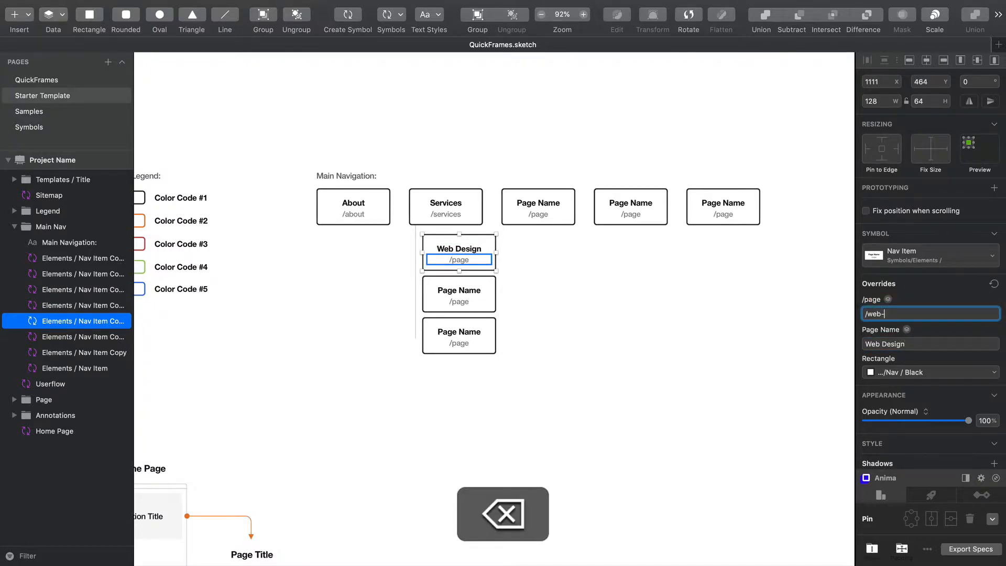
{"action": "type", "text": "design"}
{"action": "key", "text": "Return"}
Stretch the Services item further downward so its connector line reaches the lower edge of the third sub-page.
{"action": "left_click", "coordinate": [491, 320]}
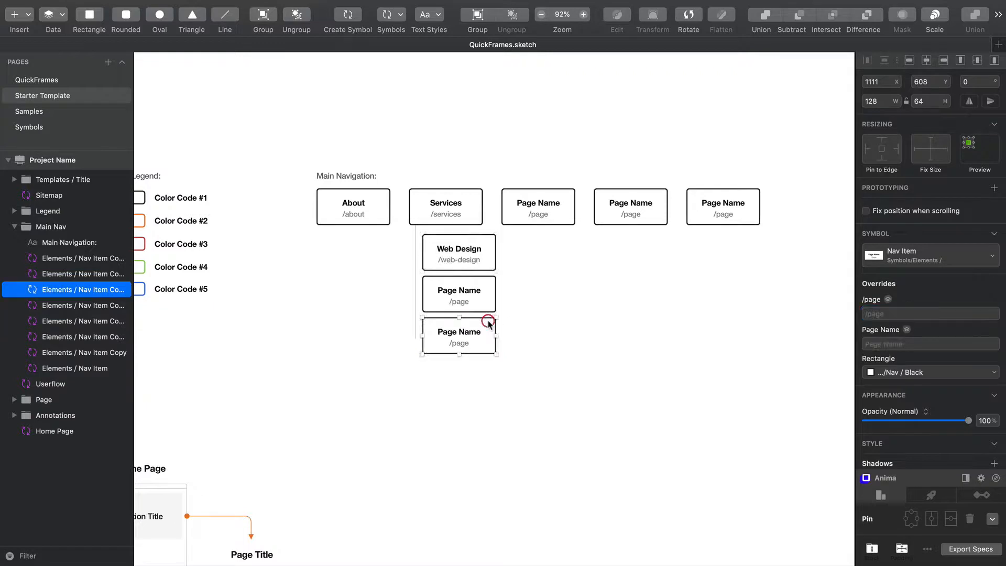
{"action": "left_click", "coordinate": [416, 331]}
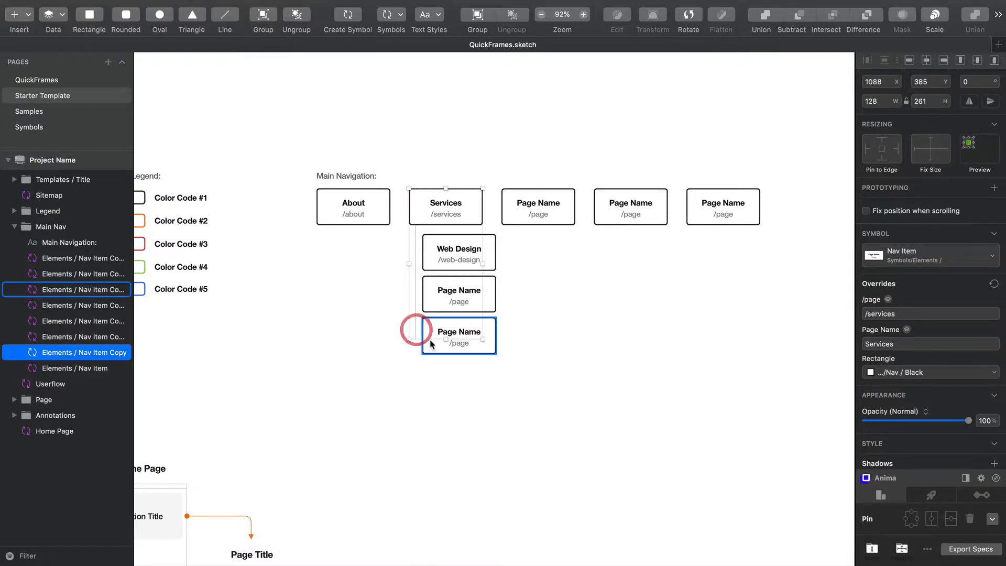
{"action": "left_click_drag", "start_coordinate": [451, 344], "coordinate": [446, 353]}
{"action": "left_click", "coordinate": [507, 339]}
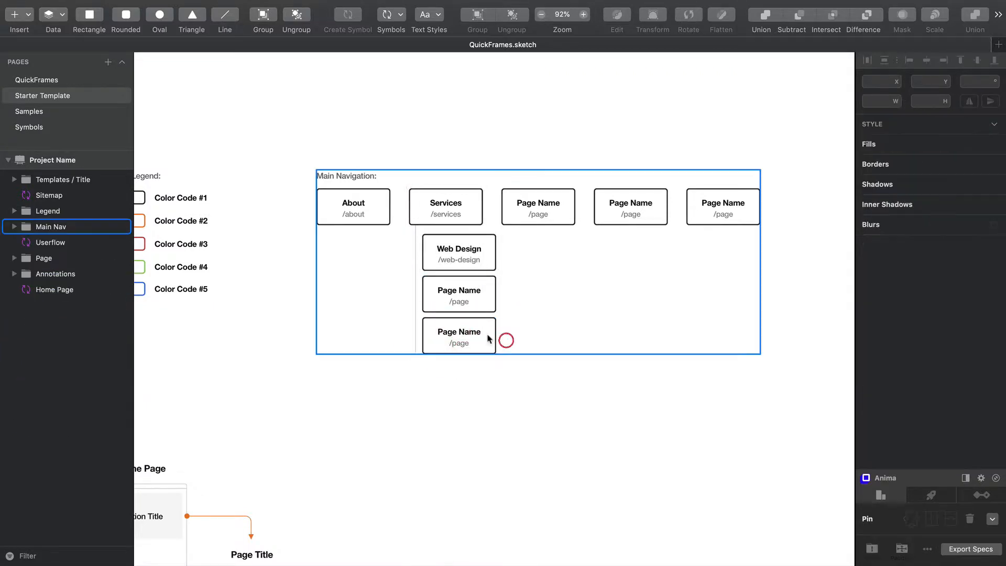
Stretch the third sub-page under Services downward to a height of about 143 px so its connector line extends below the box.
{"action": "left_click", "coordinate": [475, 329], "text": "super"}
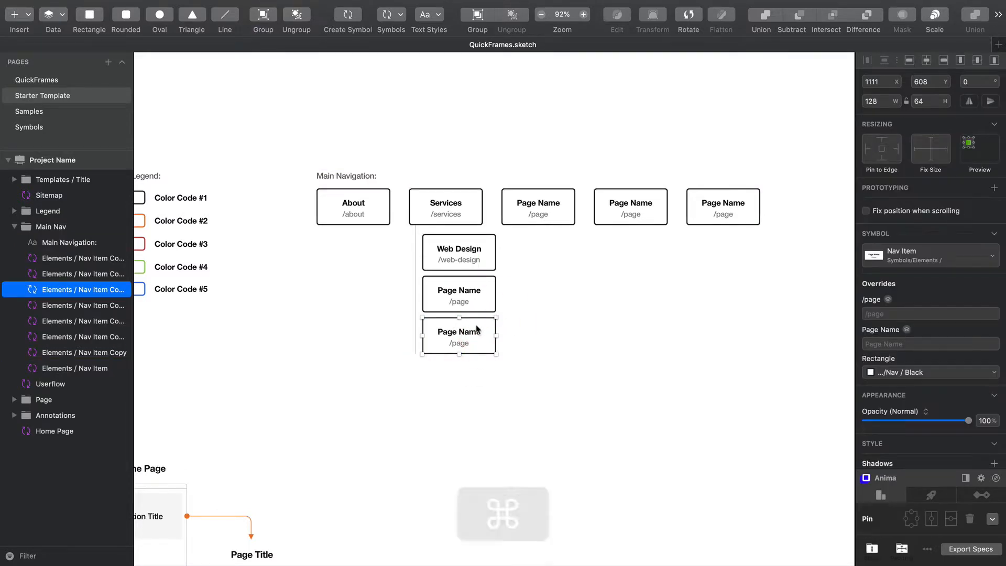
{"action": "left_click_drag", "start_coordinate": [465, 360], "coordinate": [460, 400]}
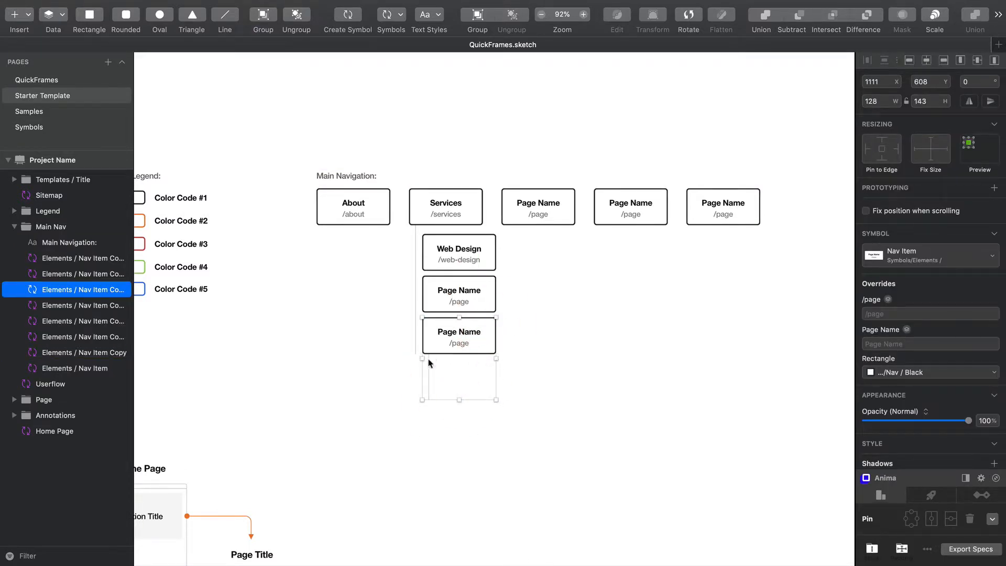
{"action": "left_click", "coordinate": [558, 356]}
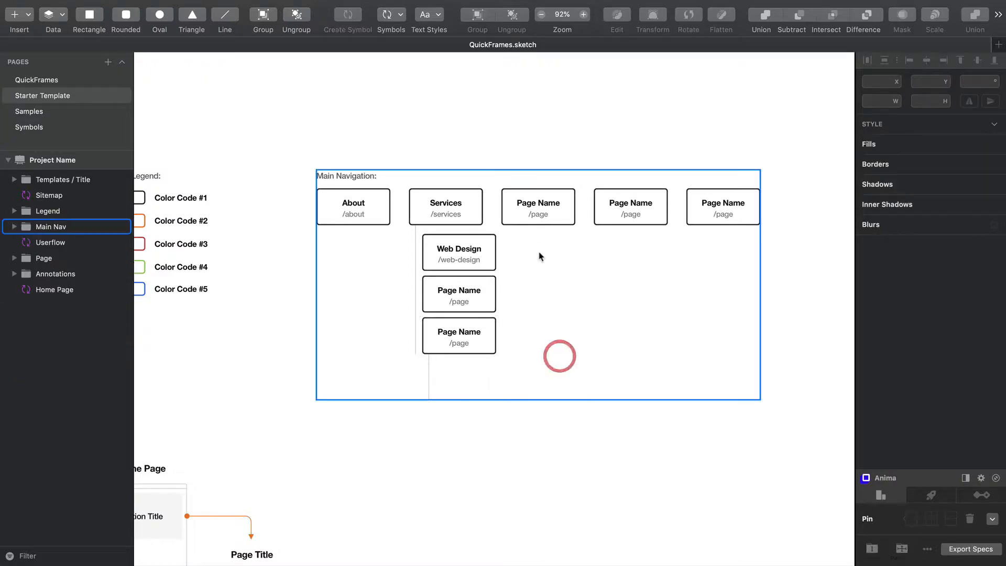
Duplicate the third Main Navigation item and place the copy below the third Services sub-page, beside its connector line.
{"action": "left_click", "coordinate": [540, 203], "text": "alt+super"}
{"action": "left_click_drag", "start_coordinate": [551, 204], "coordinate": [479, 378]}
{"action": "left_click", "coordinate": [555, 359]}
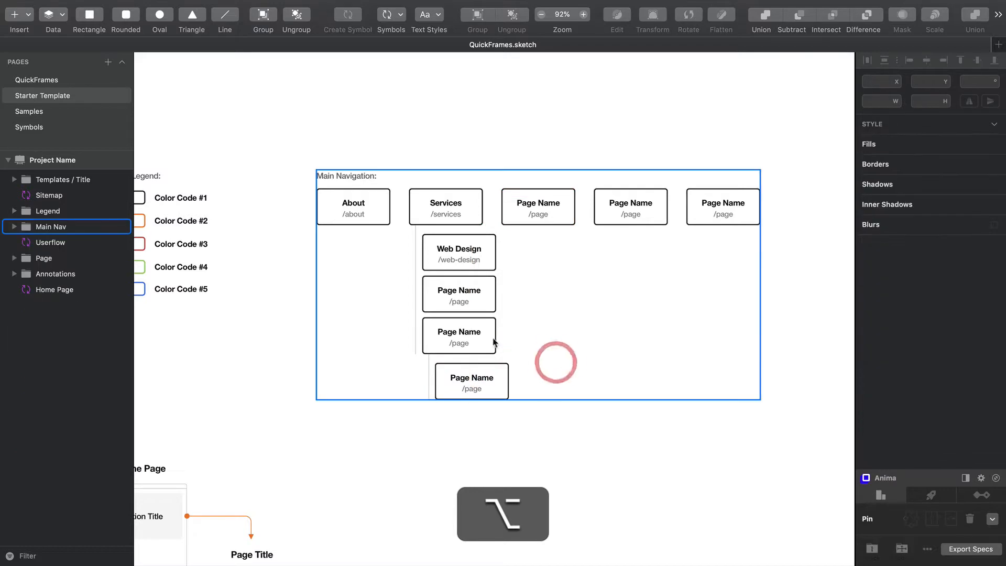
{"action": "left_click", "coordinate": [516, 425]}
{"action": "scroll", "coordinate": [520, 433], "scroll_direction": "right", "scroll_amount": 1}
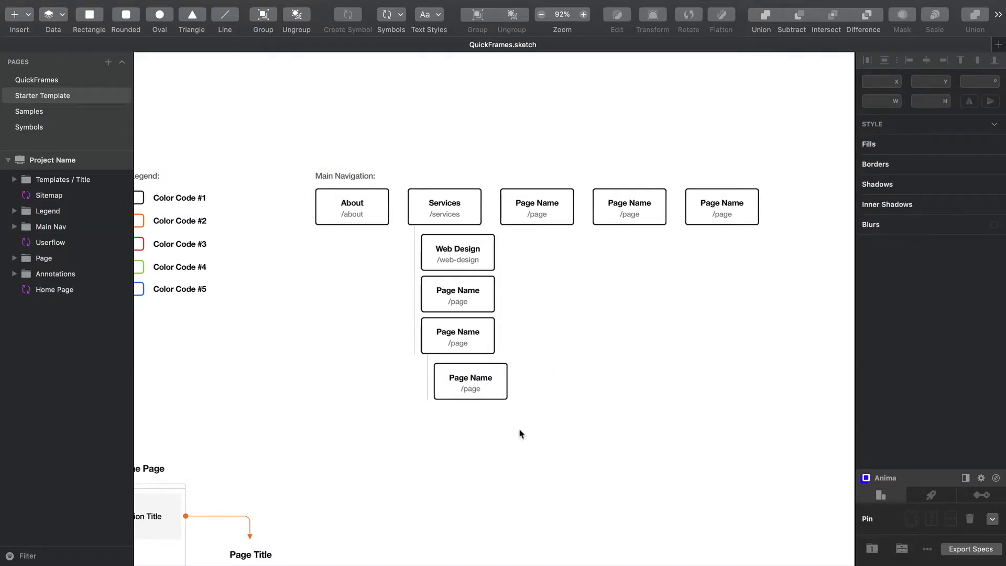
{"action": "key", "text": "shift+super+2"}
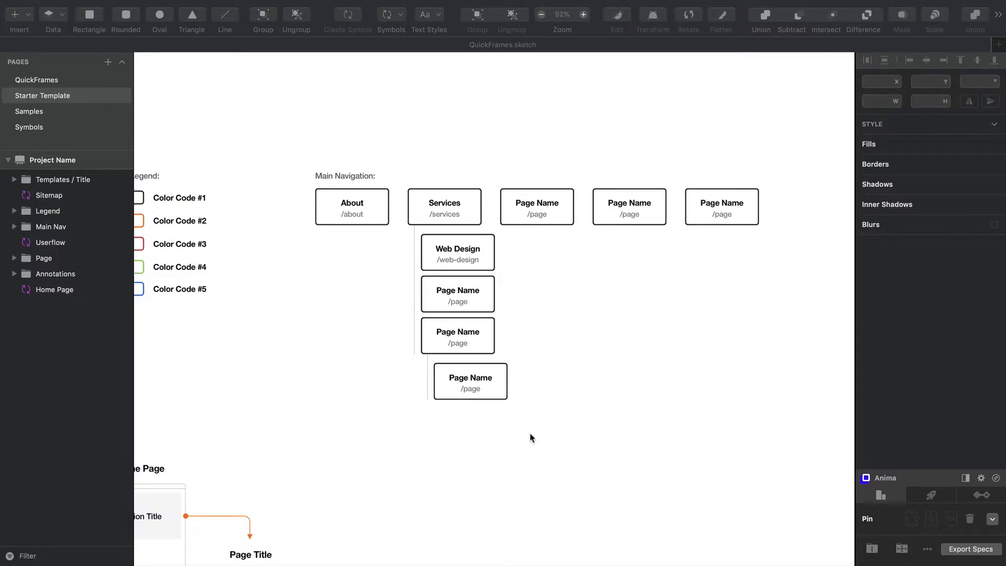
Widen the three Services sub-pages to 150 px so their right edges align with the nested page below.
{"action": "left_click", "coordinate": [491, 332], "text": "super"}
{"action": "left_click", "coordinate": [491, 298], "text": "shift+super"}
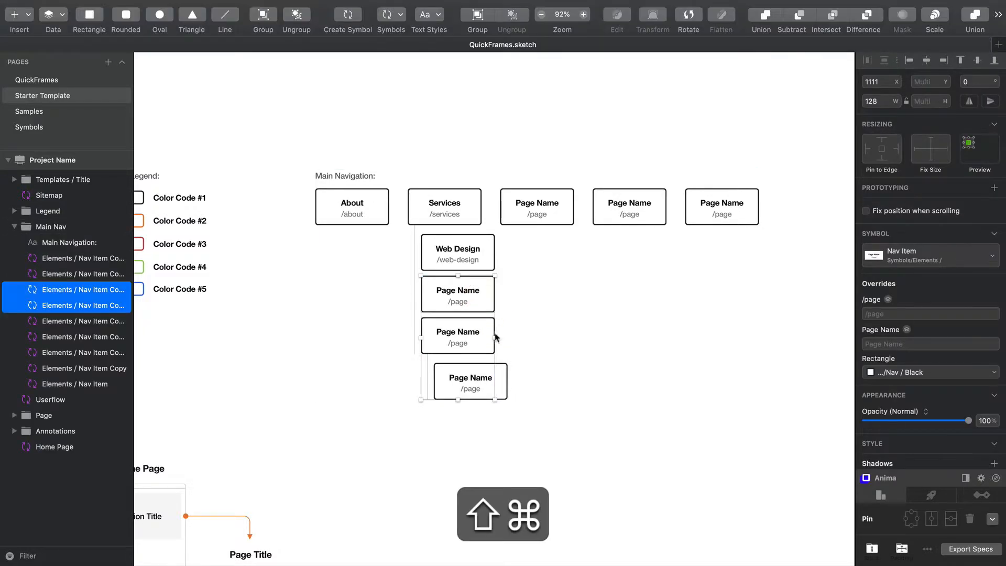
{"action": "left_click_drag", "start_coordinate": [503, 343], "coordinate": [515, 344]}
{"action": "left_click", "coordinate": [495, 253]}
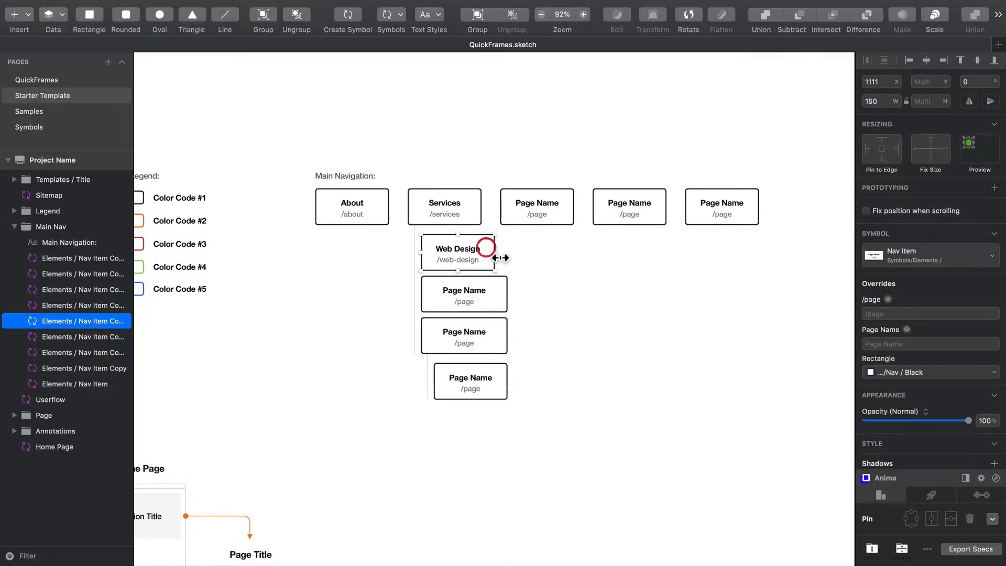
{"action": "left_click_drag", "start_coordinate": [503, 255], "coordinate": [515, 260]}
Move the third, fourth and fifth Main Navigation items together about 66 px to the right, clear of the widened sub-pages.
{"action": "left_click", "coordinate": [569, 204]}
{"action": "left_click", "coordinate": [631, 203], "text": "shift"}
{"action": "left_click", "coordinate": [712, 203], "text": "shift"}
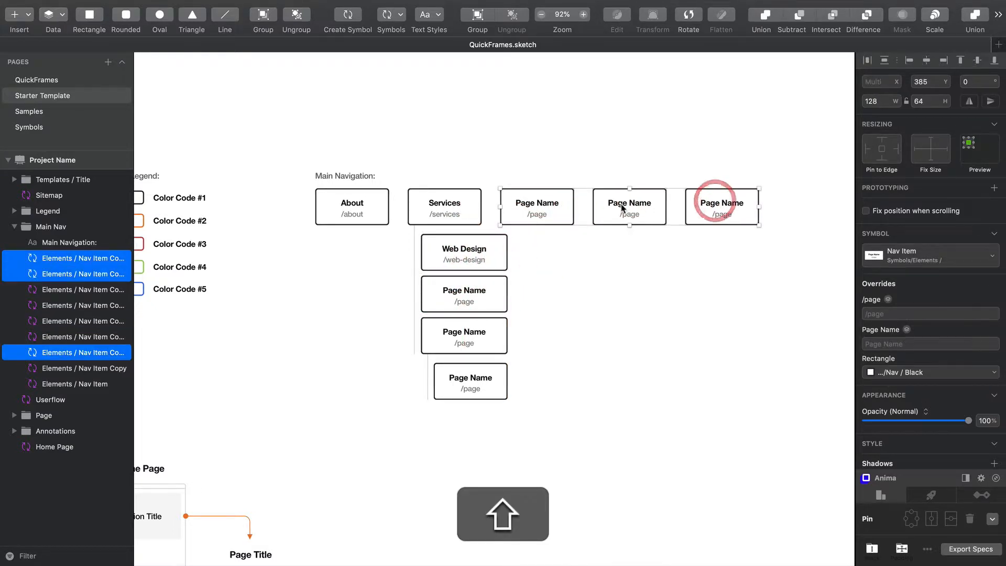
{"action": "left_click_drag", "start_coordinate": [625, 206], "coordinate": [663, 206]}
{"action": "left_click", "coordinate": [505, 479]}
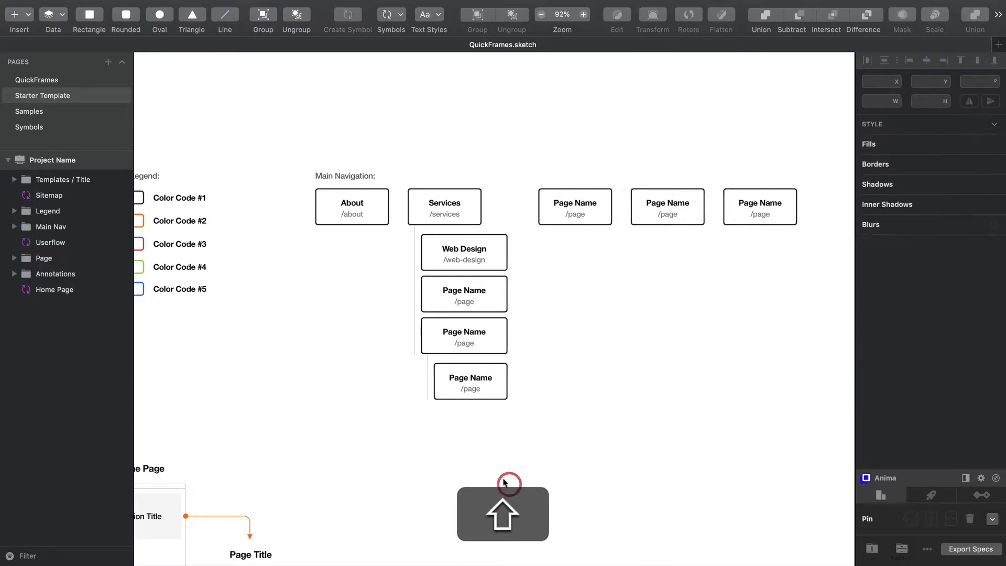
Switch the Web Design item's rectangle override to the Orange Nav style.
{"action": "left_click", "coordinate": [494, 240], "text": "super"}
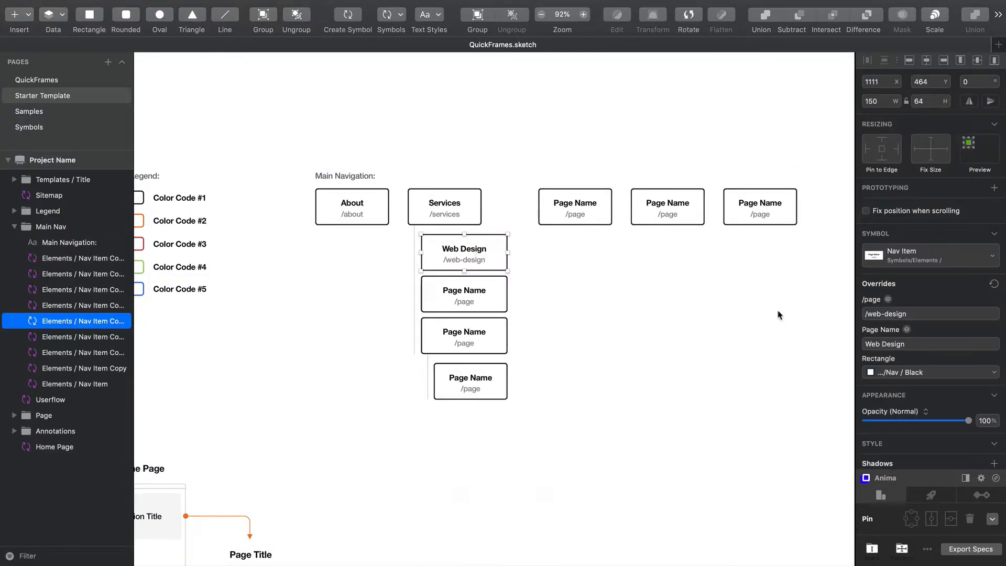
{"action": "left_click", "coordinate": [916, 372]}
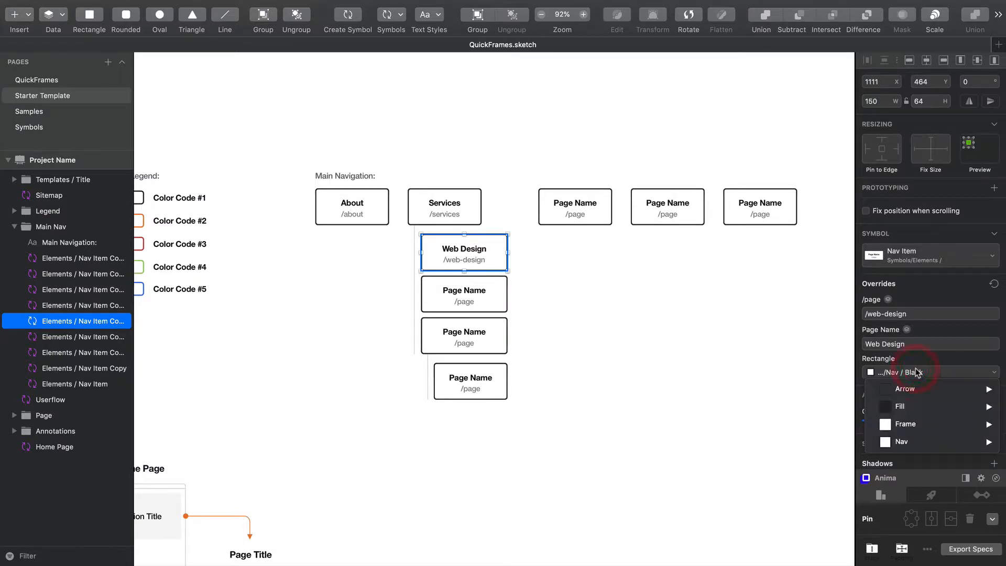
{"action": "mouse_move", "coordinate": [918, 444]}
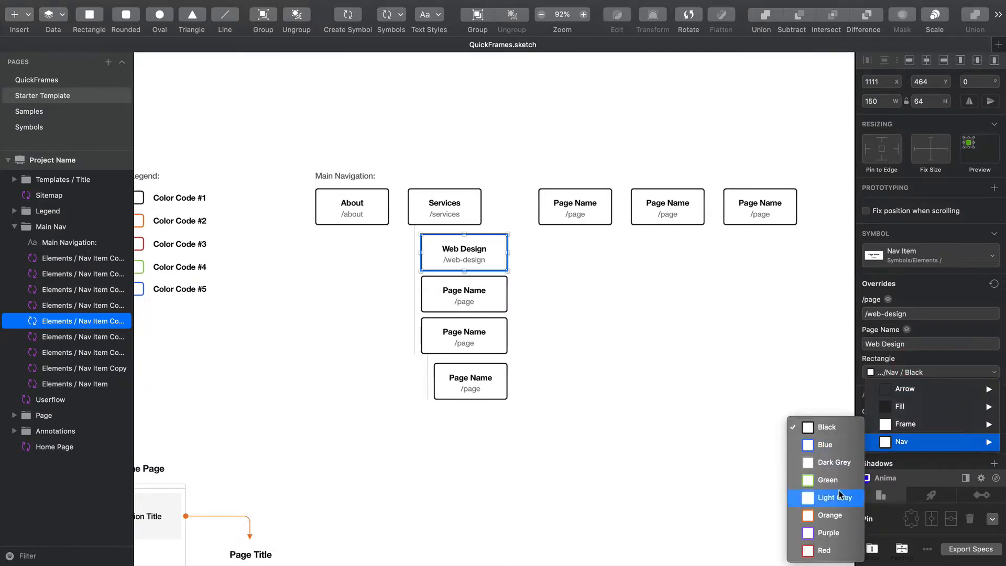
{"action": "left_click", "coordinate": [829, 515]}
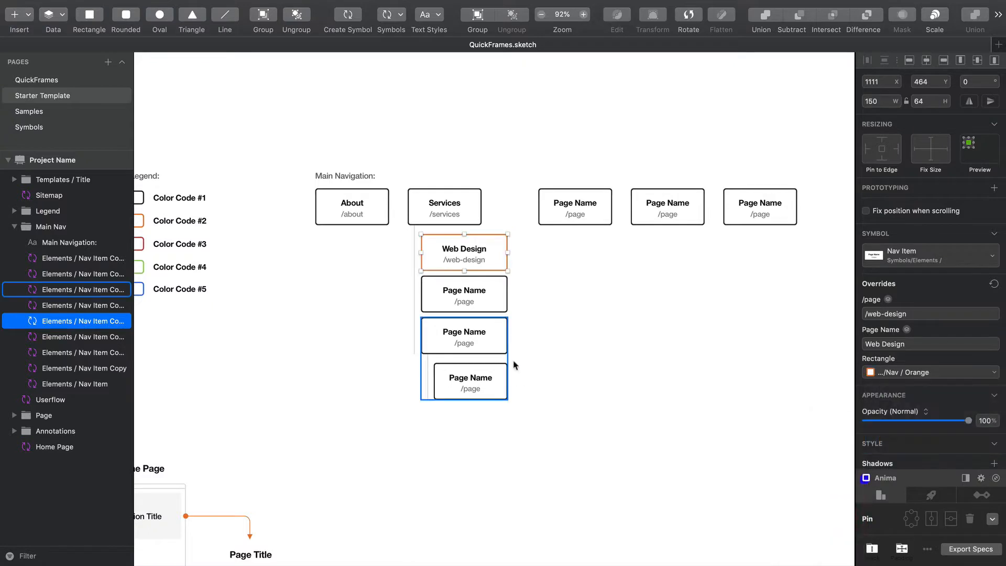
{"action": "left_click", "coordinate": [516, 360]}
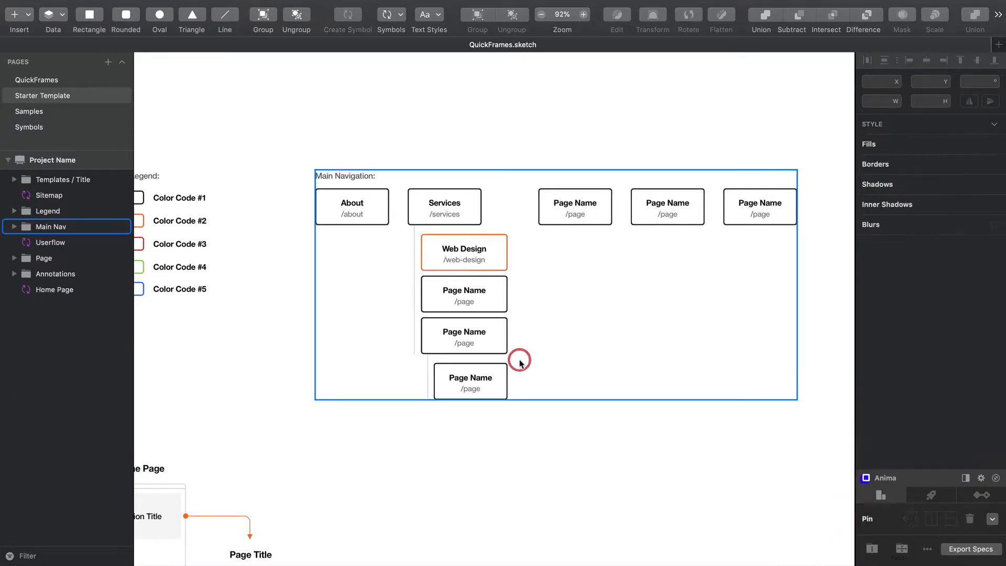
Try the Purple Nav style on the rectangle of the third Main Navigation item.
{"action": "left_click", "coordinate": [557, 195], "text": "super"}
{"action": "left_click", "coordinate": [927, 373]}
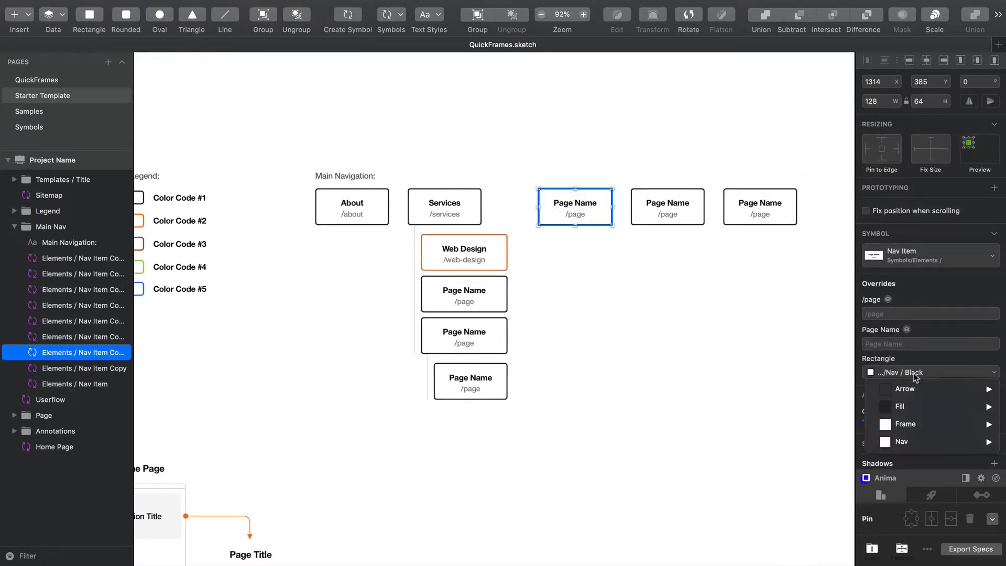
{"action": "mouse_move", "coordinate": [905, 447]}
{"action": "left_click", "coordinate": [819, 533]}
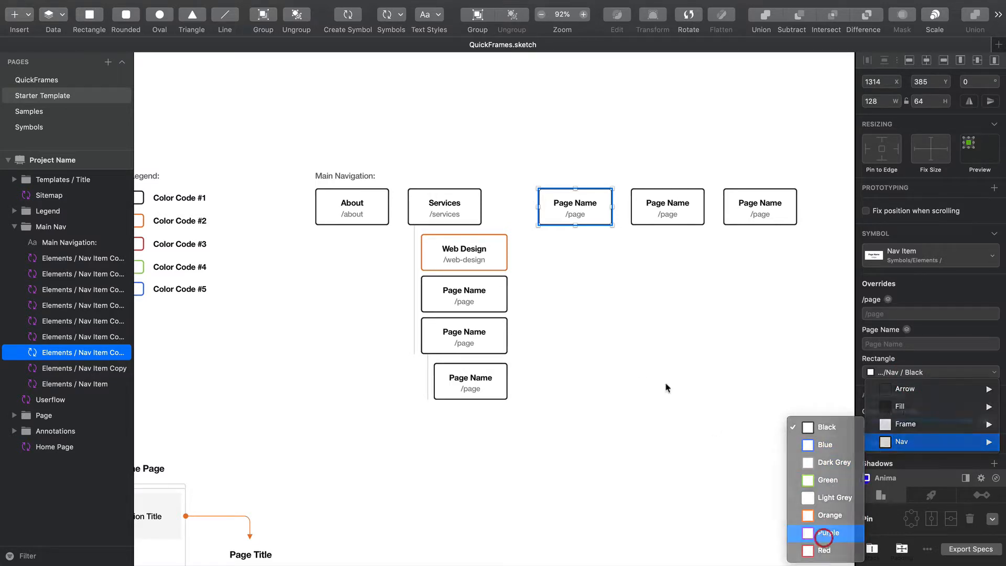
{"action": "left_click", "coordinate": [640, 369]}
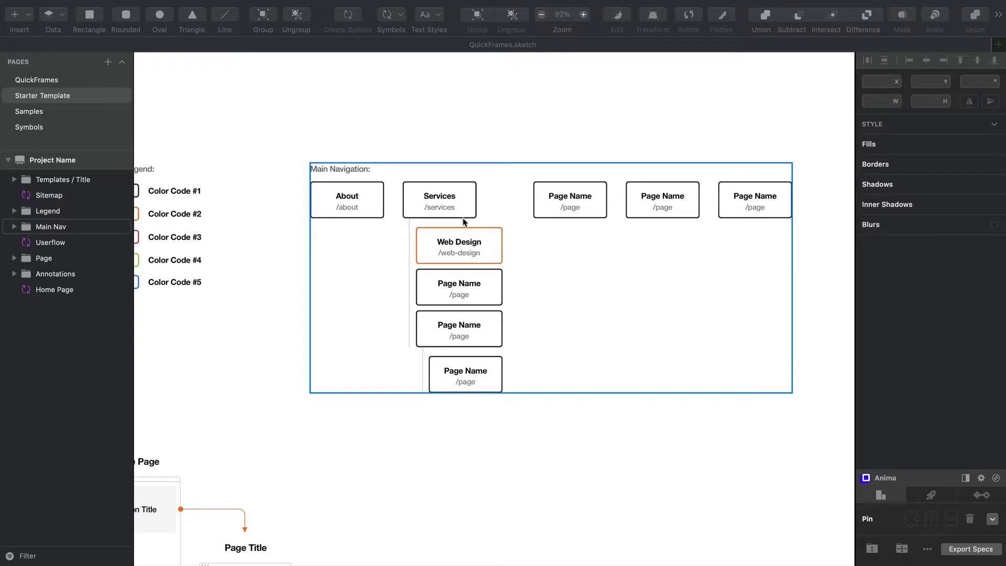
Apply the Orange Nav style to the Services item and its remaining black sub-pages, including the nested page.
{"action": "left_click", "coordinate": [466, 196], "text": "super"}
{"action": "left_click", "coordinate": [494, 281], "text": "shift+super"}
{"action": "left_click", "coordinate": [494, 315], "text": "shift+super"}
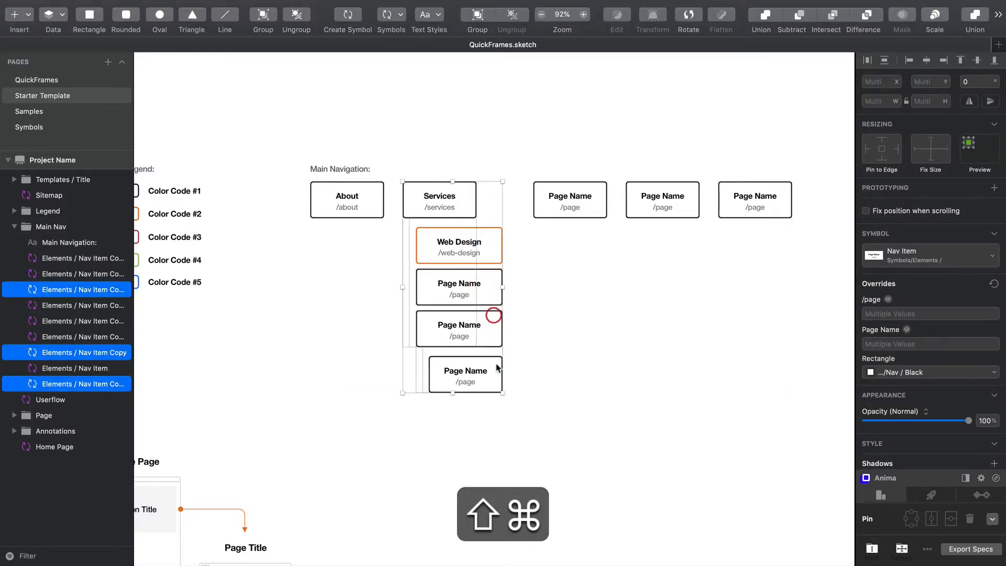
{"action": "left_click", "coordinate": [932, 371]}
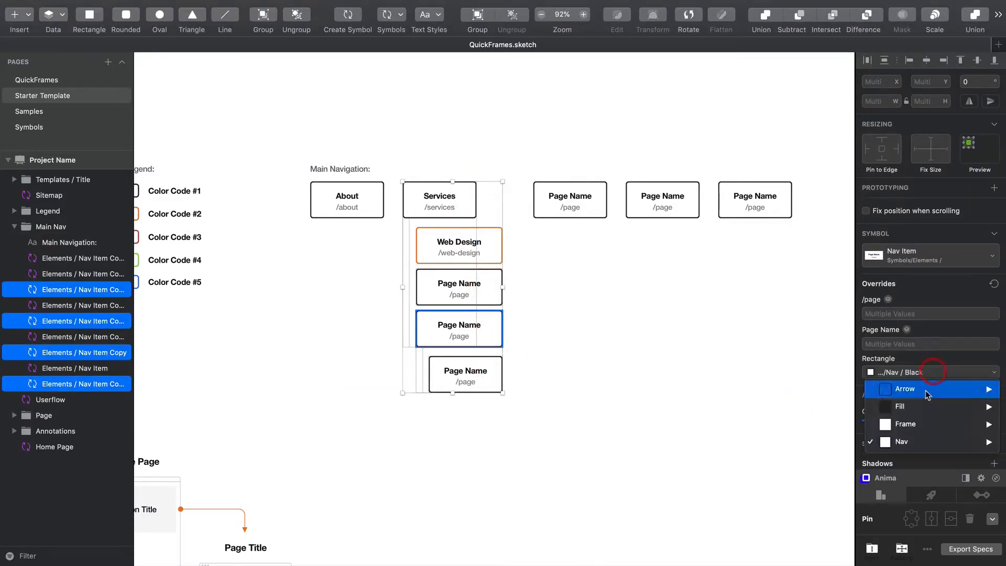
{"action": "mouse_move", "coordinate": [916, 441]}
{"action": "left_click", "coordinate": [815, 514]}
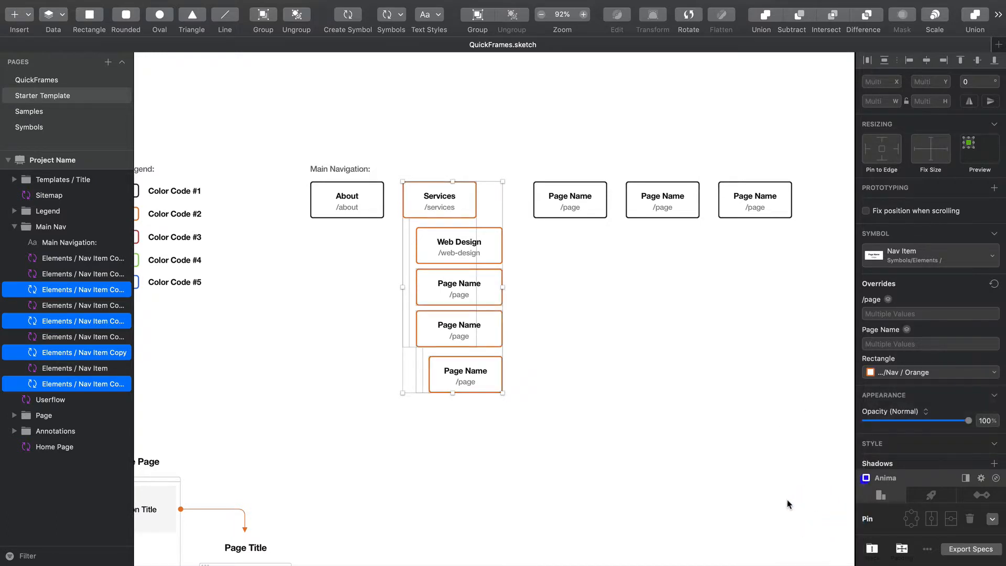
{"action": "left_click", "coordinate": [642, 460]}
Replace the orange legend label Color Code #2 with Service Template.
{"action": "scroll", "coordinate": [501, 411], "scroll_direction": "left", "scroll_amount": 5}
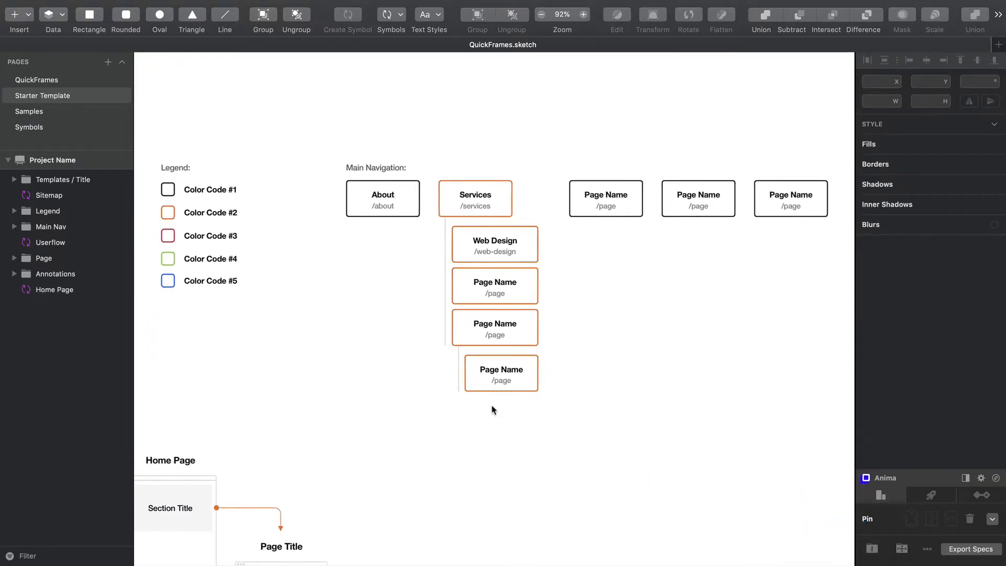
{"action": "left_click", "coordinate": [222, 206], "text": "super"}
{"action": "double_click", "coordinate": [219, 210]}
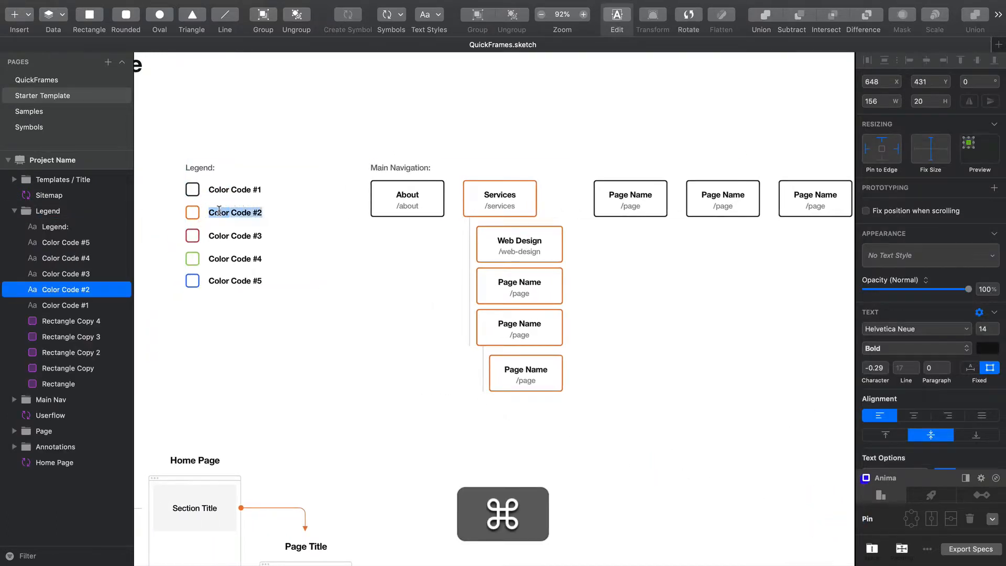
{"action": "type", "text": "Service Template"}
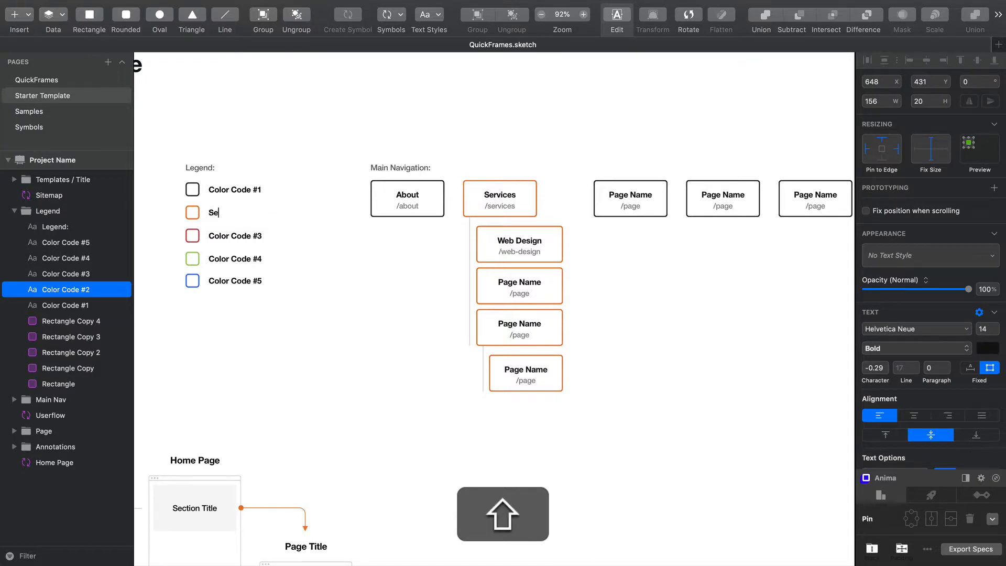
Replace the black legend label Color Code #1 with Standard Content Template.
{"action": "left_click", "coordinate": [235, 191]}
{"action": "left_click", "coordinate": [235, 190], "text": "super"}
{"action": "left_click_drag", "start_coordinate": [253, 189], "coordinate": [325, 189]}
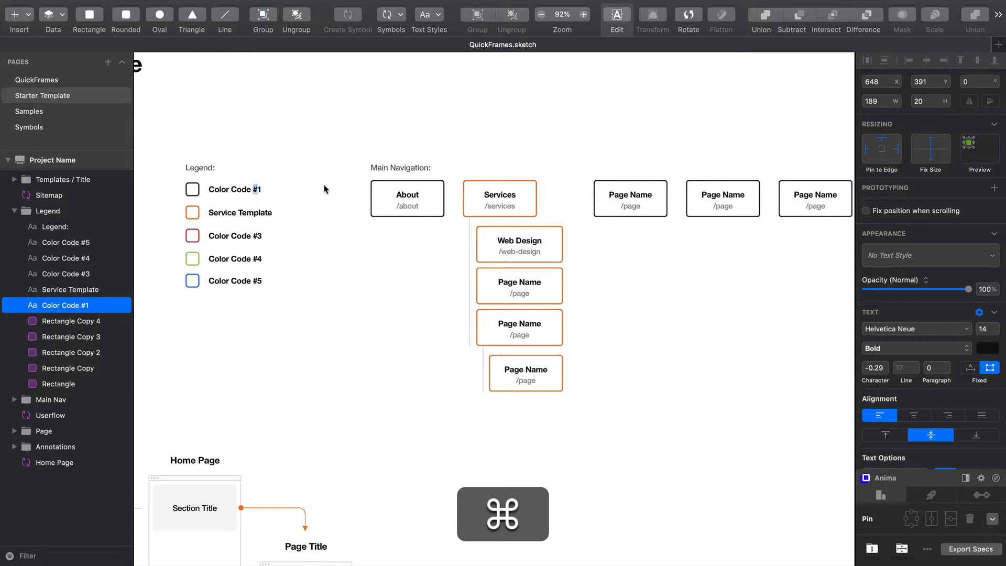
{"action": "left_click", "coordinate": [252, 189]}
{"action": "key", "text": "super+a"}
{"action": "type", "text": "C"}
{"action": "key", "text": "BackSpace"}
{"action": "type", "text": "S"}
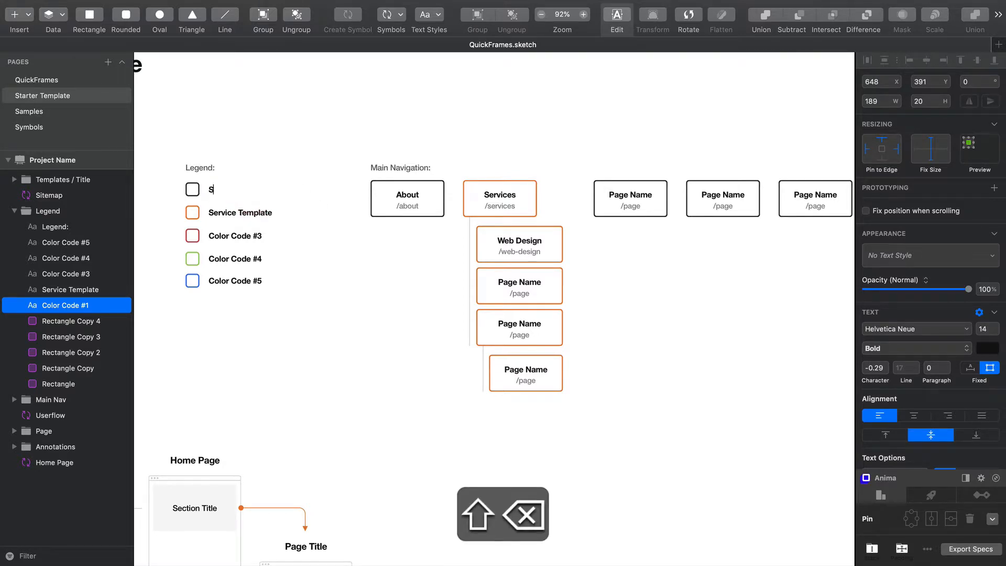
{"action": "type", "text": "tadn"}
{"action": "key", "text": "BackSpace"}
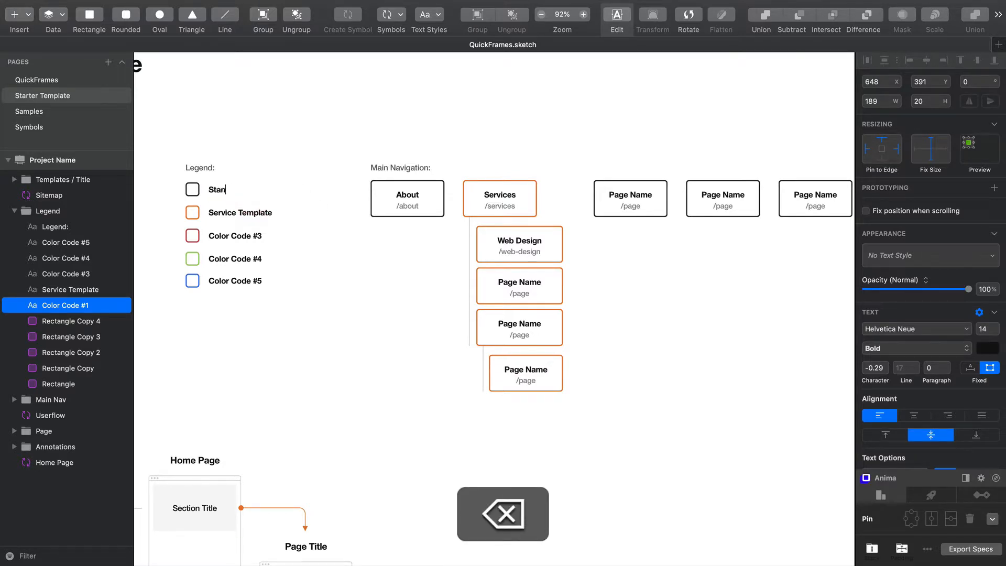
{"action": "type", "text": "Content Template"}
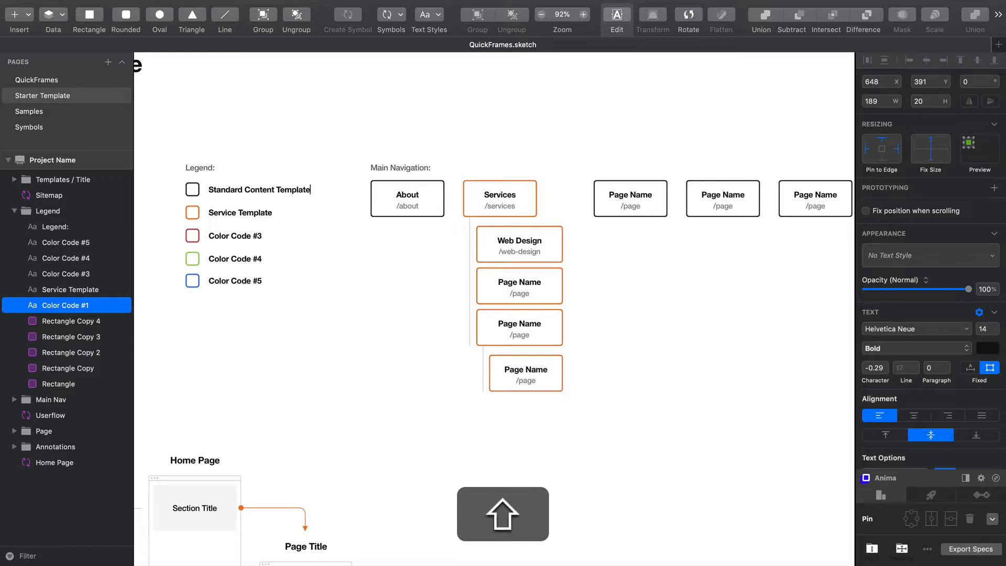
Replace the red legend label Color Code #3 with Landing Page Template.
{"action": "left_click", "coordinate": [294, 230]}
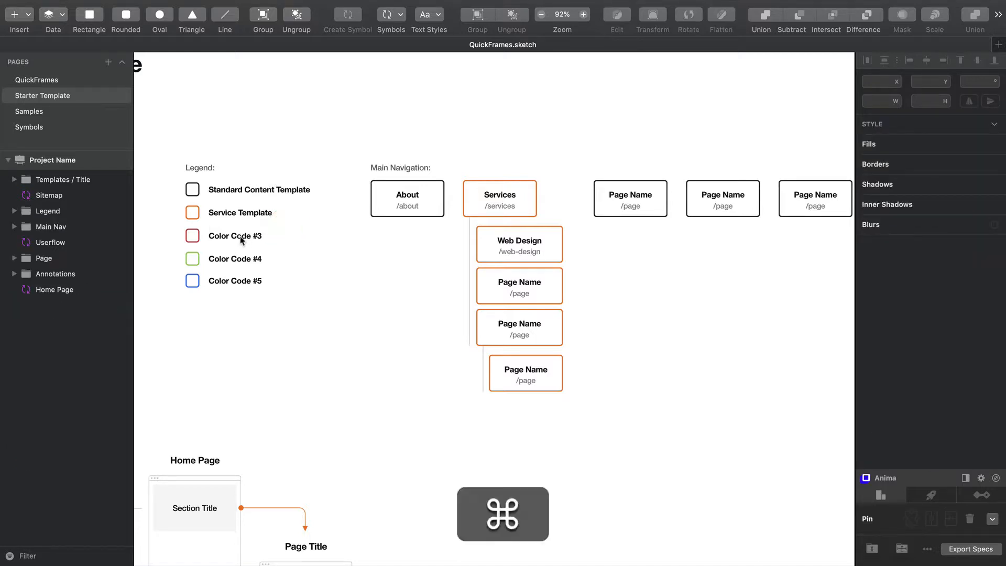
{"action": "left_click", "coordinate": [239, 236], "text": "super"}
{"action": "double_click", "coordinate": [238, 235]}
{"action": "key", "text": "super+a"}
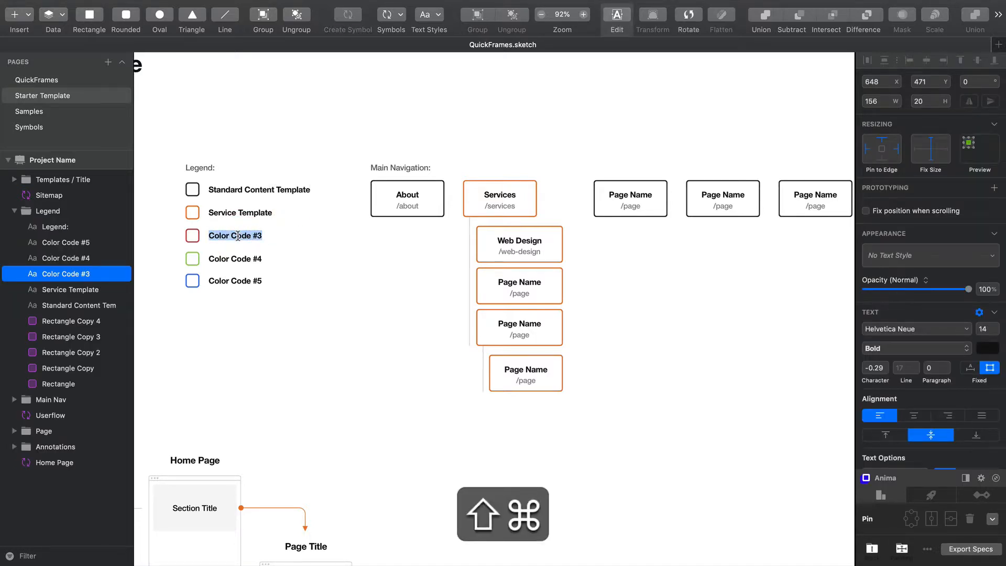
{"action": "type", "text": "Landing Page Template"}
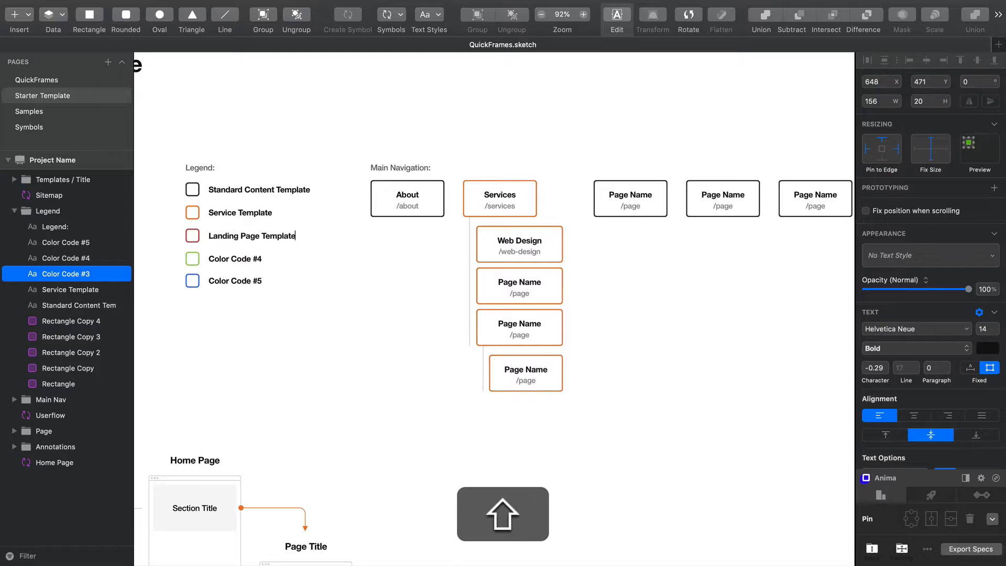
{"action": "left_click", "coordinate": [291, 251]}
Apply the Red Nav style to the rectangle of the third Main Navigation item.
{"action": "scroll", "coordinate": [292, 256], "scroll_direction": "right", "scroll_amount": 5}
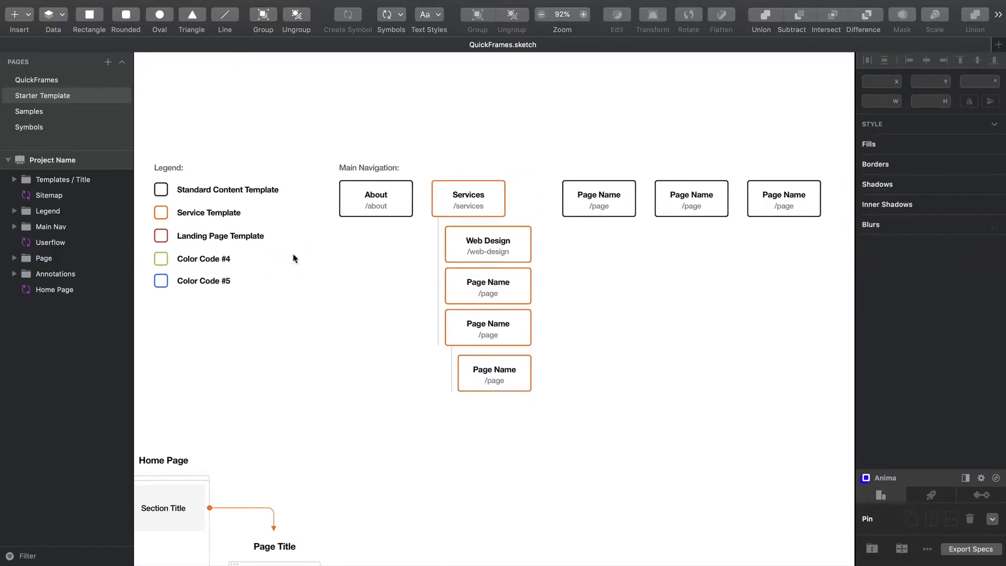
{"action": "left_click", "coordinate": [578, 187], "text": "super"}
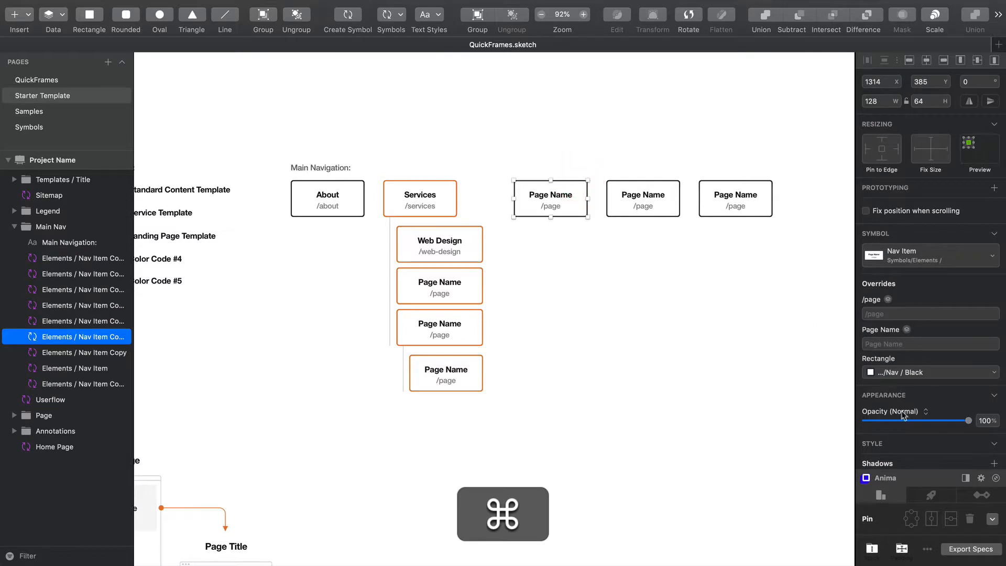
{"action": "left_click", "coordinate": [893, 372]}
{"action": "mouse_move", "coordinate": [900, 442]}
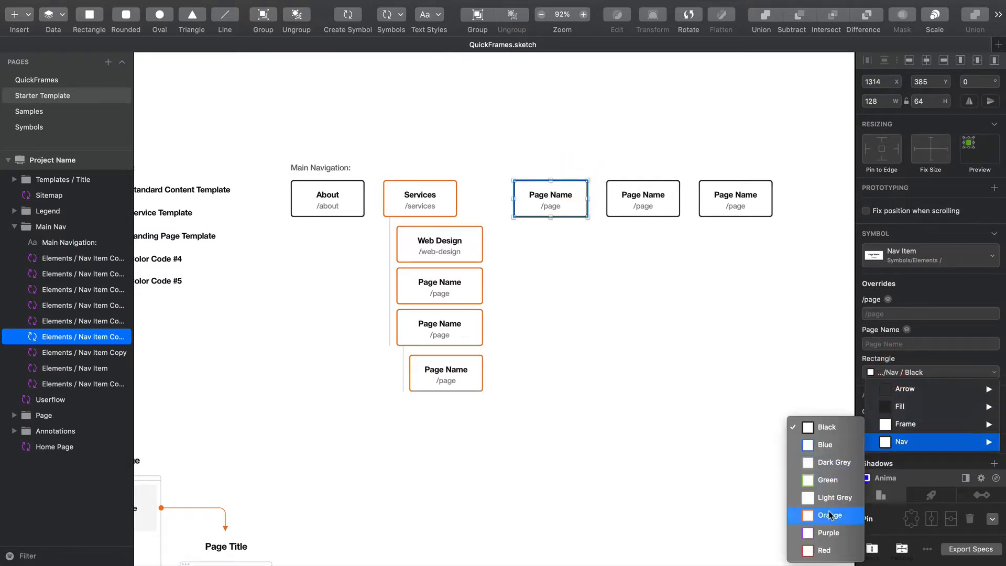
{"action": "left_click", "coordinate": [824, 549]}
{"action": "left_click", "coordinate": [699, 321]}
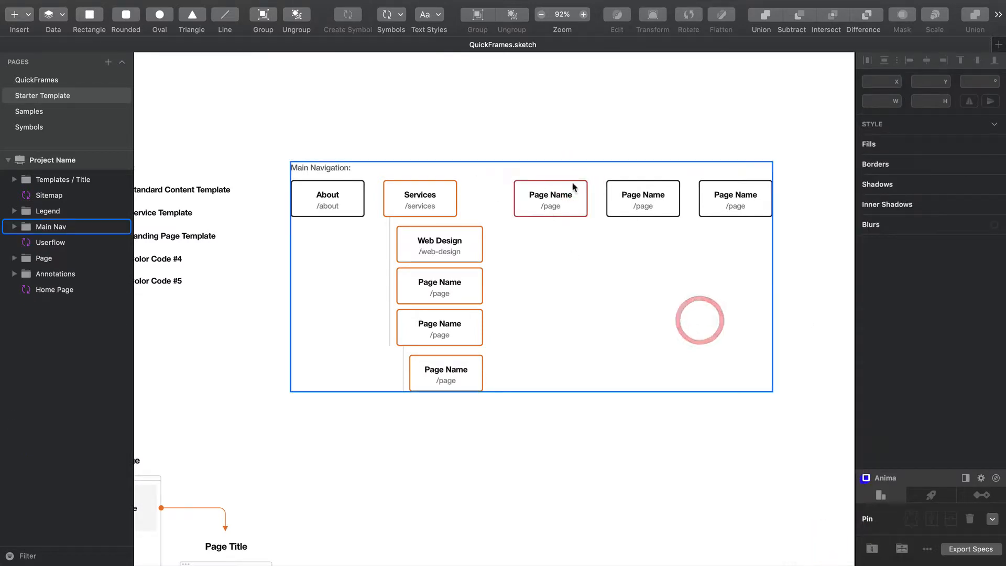
Review the color-coded sitemap, and examine the Userflow area's Home Page frame and linked page group.
{"action": "scroll", "coordinate": [696, 126], "scroll_direction": "left", "scroll_amount": 5}
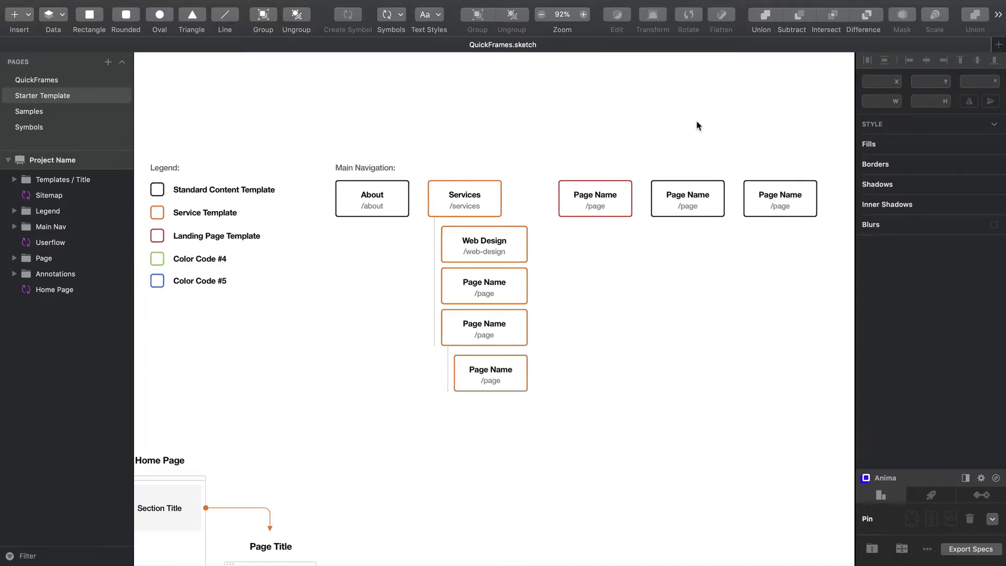
{"action": "scroll", "coordinate": [696, 126], "scroll_direction": "down", "scroll_amount": 2}
{"action": "scroll", "coordinate": [697, 126], "scroll_direction": "left", "scroll_amount": 2}
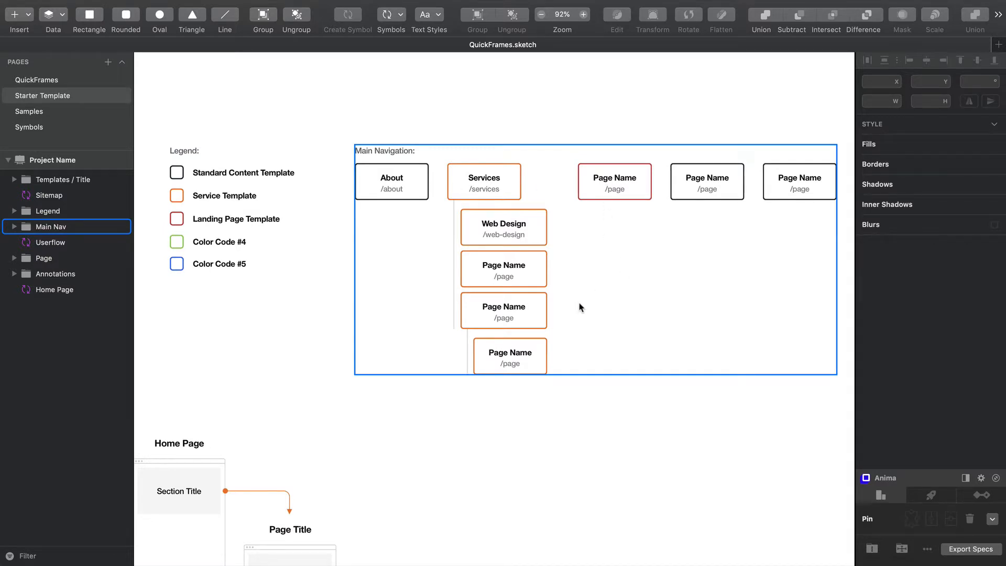
{"action": "scroll", "coordinate": [562, 395], "scroll_direction": "down", "scroll_amount": 2}
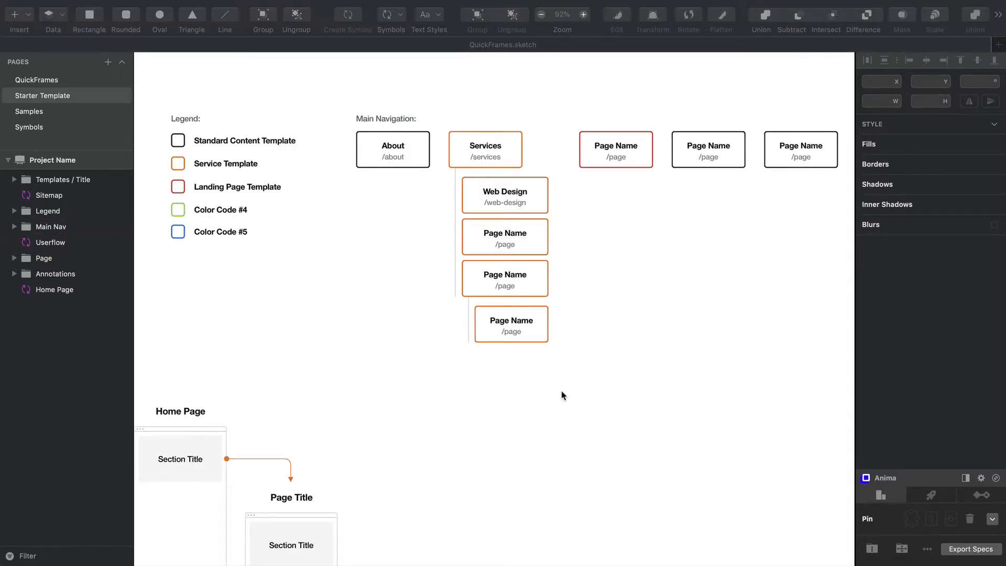
{"action": "scroll", "coordinate": [562, 395], "scroll_direction": "down", "scroll_amount": 3}
{"action": "scroll", "coordinate": [562, 395], "scroll_direction": "left", "scroll_amount": 5}
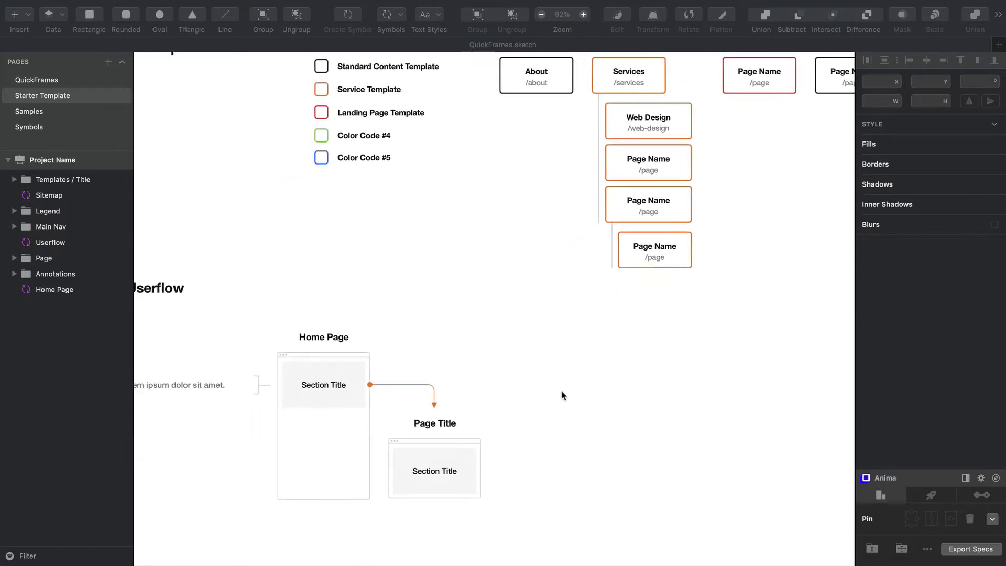
{"action": "scroll", "coordinate": [562, 395], "scroll_direction": "down", "scroll_amount": 2}
{"action": "scroll", "coordinate": [562, 396], "scroll_direction": "left", "scroll_amount": 2}
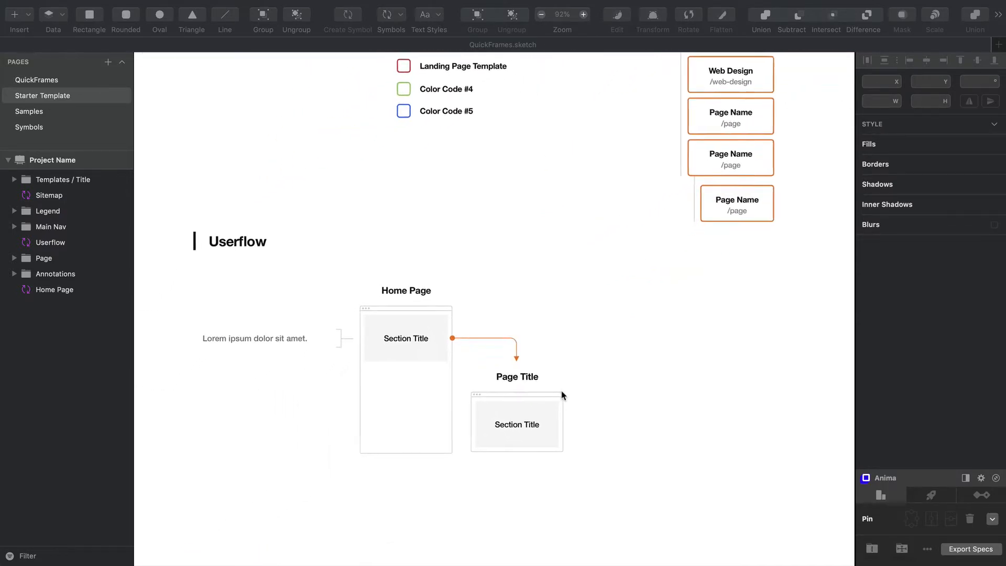
{"action": "scroll", "coordinate": [562, 395], "scroll_direction": "down", "scroll_amount": 1}
{"action": "scroll", "coordinate": [561, 395], "scroll_direction": "left", "scroll_amount": 1}
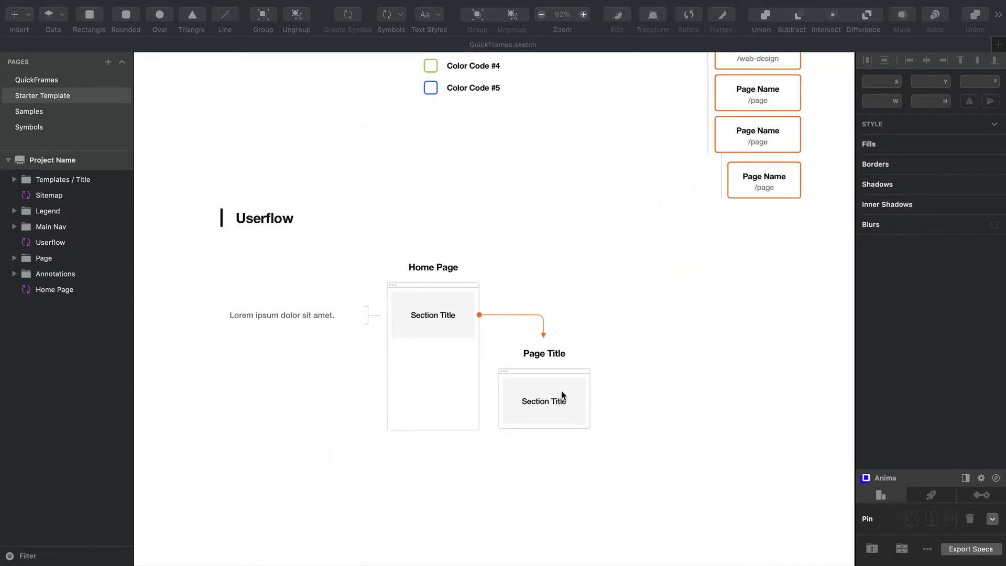
{"action": "scroll", "coordinate": [562, 396], "scroll_direction": "left", "scroll_amount": 1}
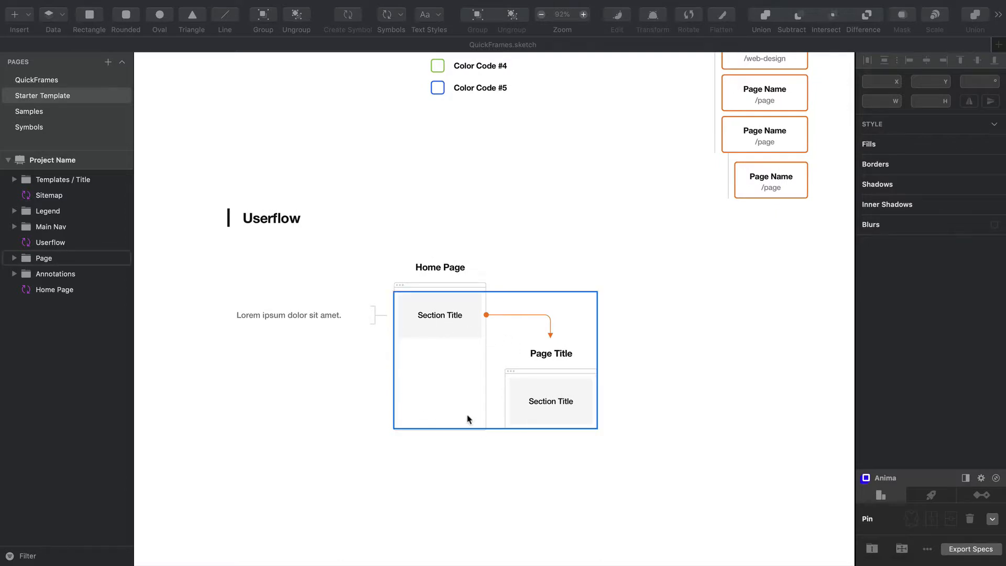
{"action": "left_click", "coordinate": [434, 262]}
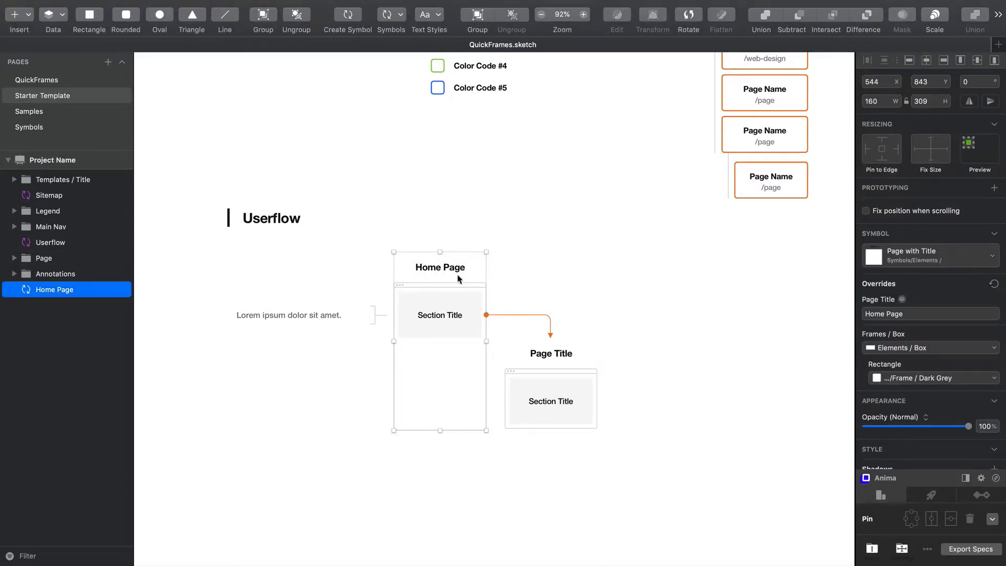
{"action": "left_click", "coordinate": [435, 322]}
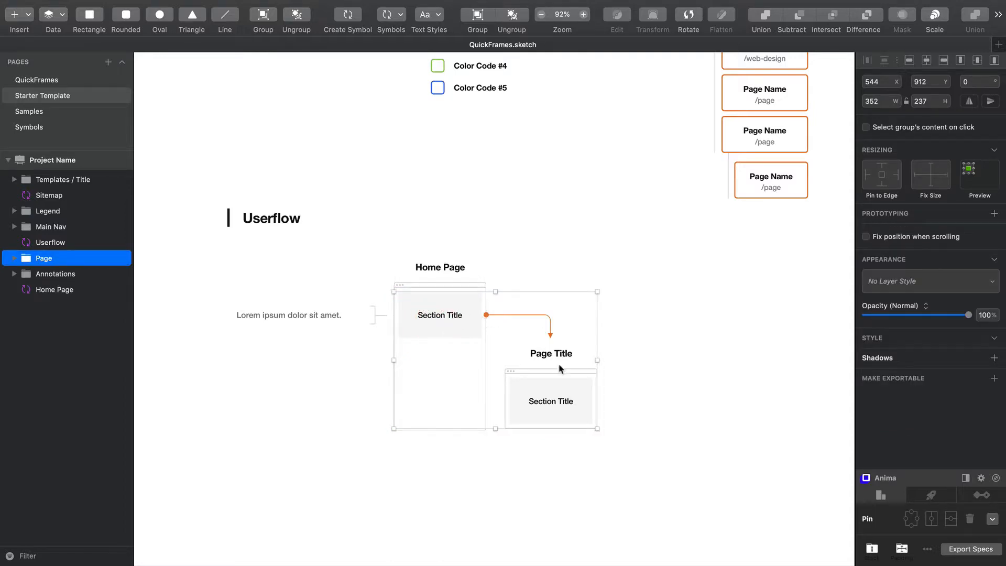
{"action": "scroll", "coordinate": [639, 387], "scroll_direction": "down", "scroll_amount": 2}
{"action": "scroll", "coordinate": [636, 387], "scroll_direction": "right", "scroll_amount": 1}
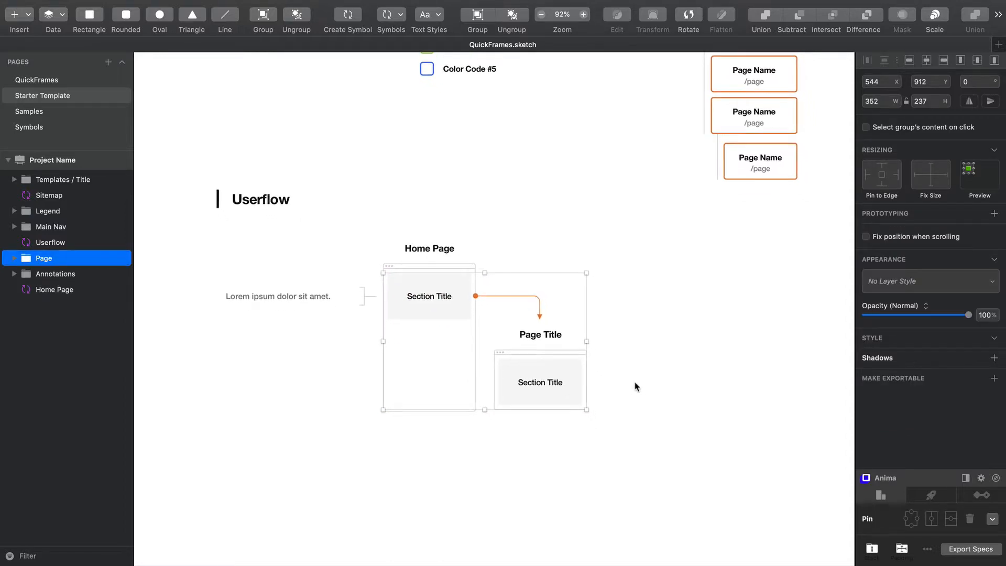
Move the Section block out of the Page Title frame to the empty space above the userflow.
{"action": "left_click", "coordinate": [513, 376], "text": "super"}
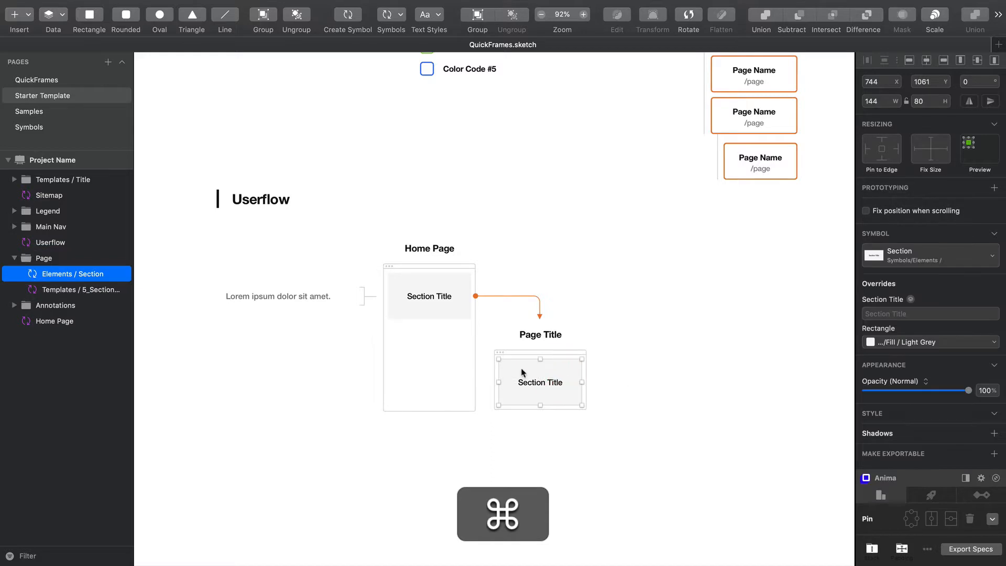
{"action": "scroll", "coordinate": [529, 373], "scroll_direction": "right", "scroll_amount": 2}
{"action": "scroll", "coordinate": [529, 373], "scroll_direction": "right", "scroll_amount": 1}
{"action": "left_click_drag", "start_coordinate": [526, 373], "coordinate": [573, 191]}
Enlarge the section-to-page flow symbol to about 612 × 483, lengthening its arrow and page frame.
{"action": "left_click", "coordinate": [542, 330]}
{"action": "scroll", "coordinate": [496, 336], "scroll_direction": "down", "scroll_amount": 3}
{"action": "scroll", "coordinate": [497, 335], "scroll_direction": "right", "scroll_amount": 1}
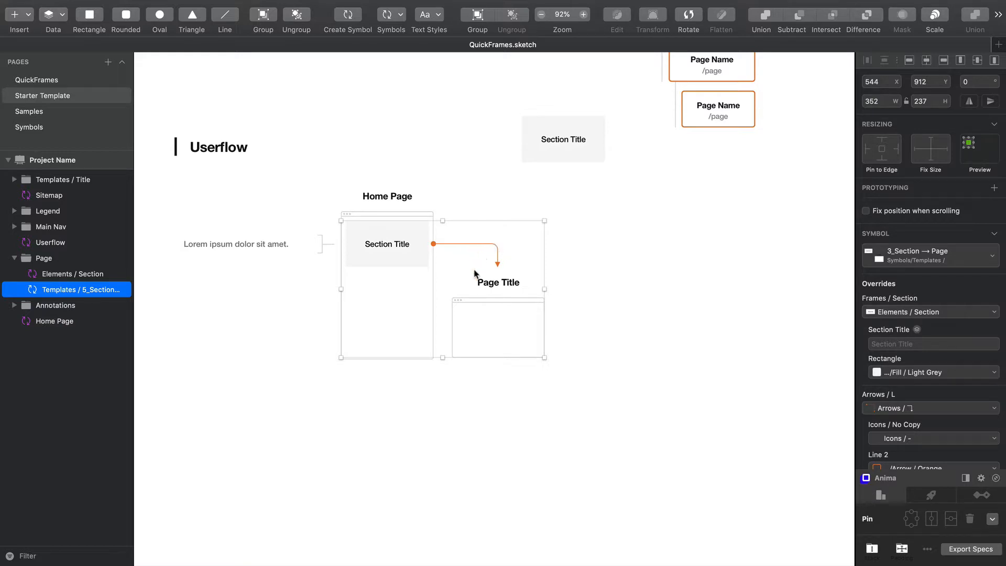
{"action": "left_click_drag", "start_coordinate": [543, 360], "coordinate": [688, 499]}
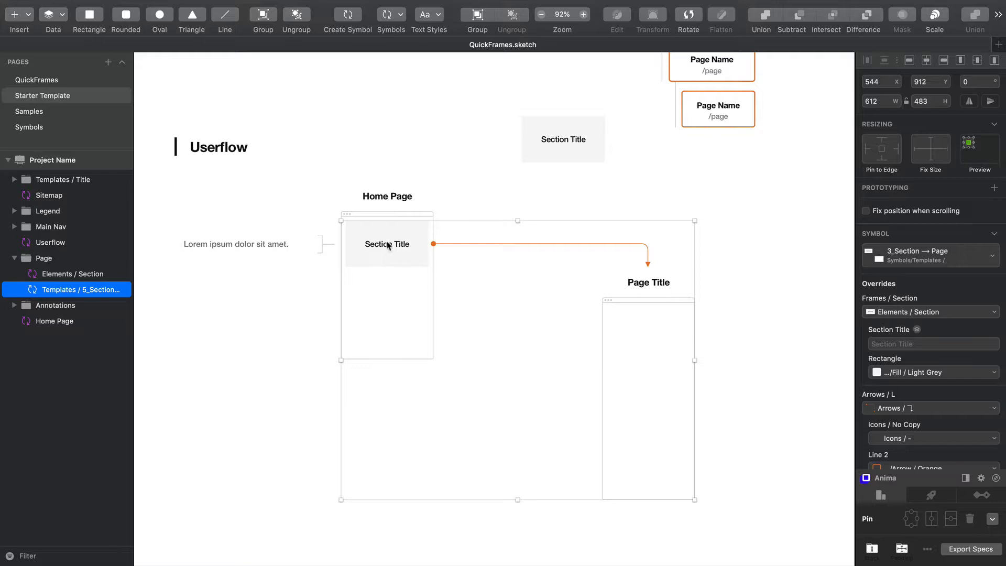
{"action": "left_click", "coordinate": [706, 375]}
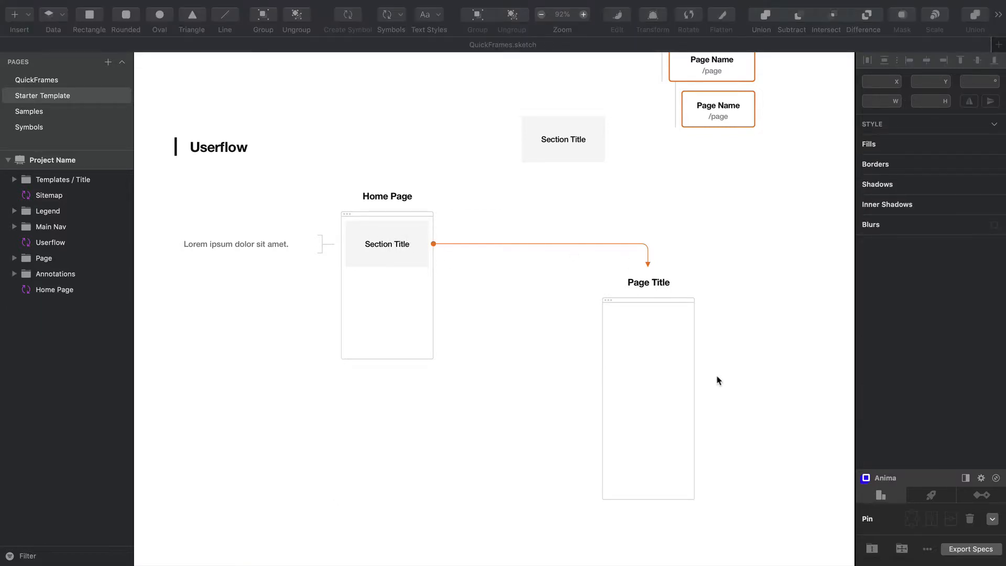
Duplicate the section-to-page flow symbol 88 px straight down as a second section of the Home Page.
{"action": "left_click", "coordinate": [650, 349], "text": "super"}
{"action": "scroll", "coordinate": [651, 352], "scroll_direction": "right", "scroll_amount": 1}
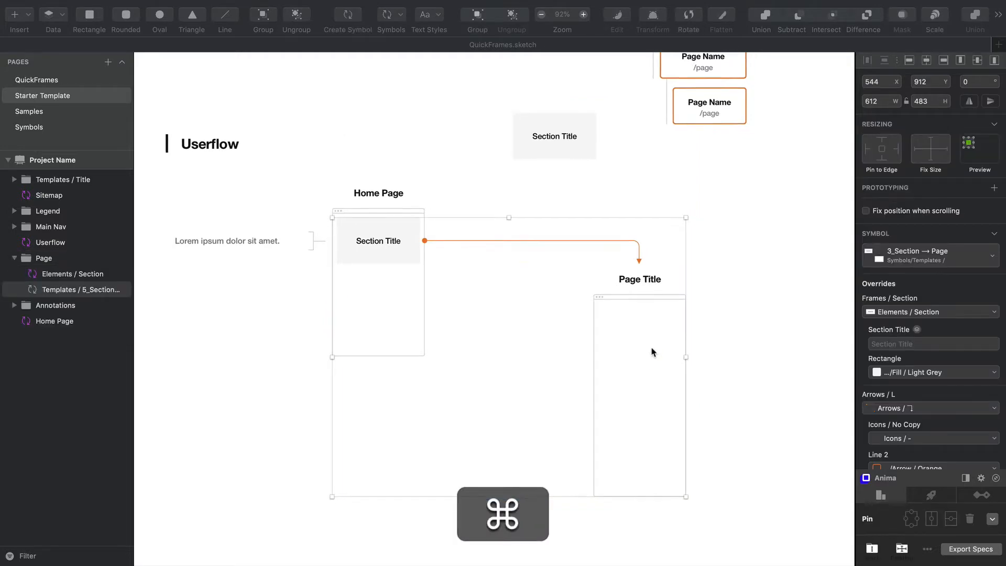
{"action": "scroll", "coordinate": [651, 350], "scroll_direction": "right", "scroll_amount": 3}
{"action": "key", "text": "alt"}
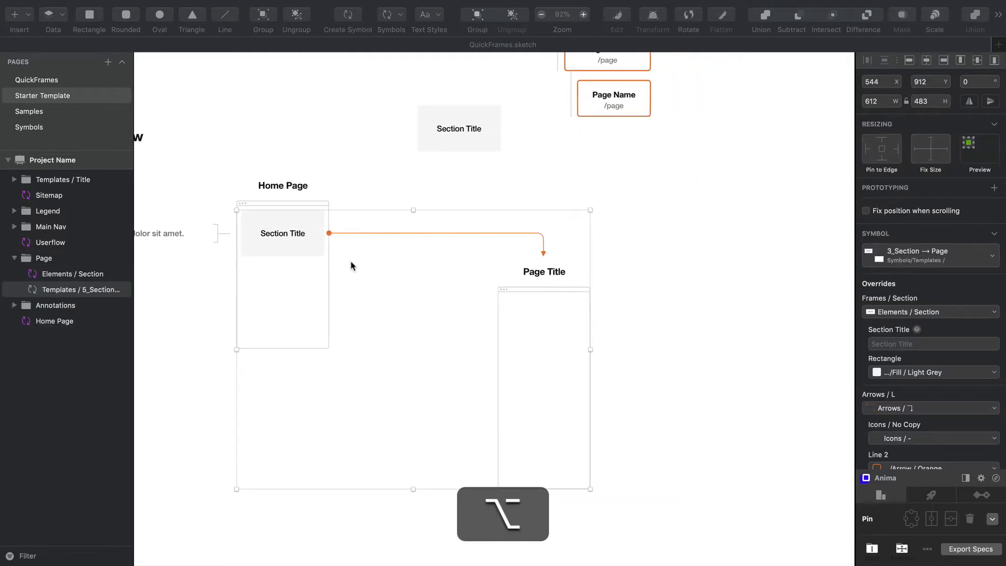
{"action": "left_click_drag", "start_coordinate": [568, 308], "coordinate": [570, 357]}
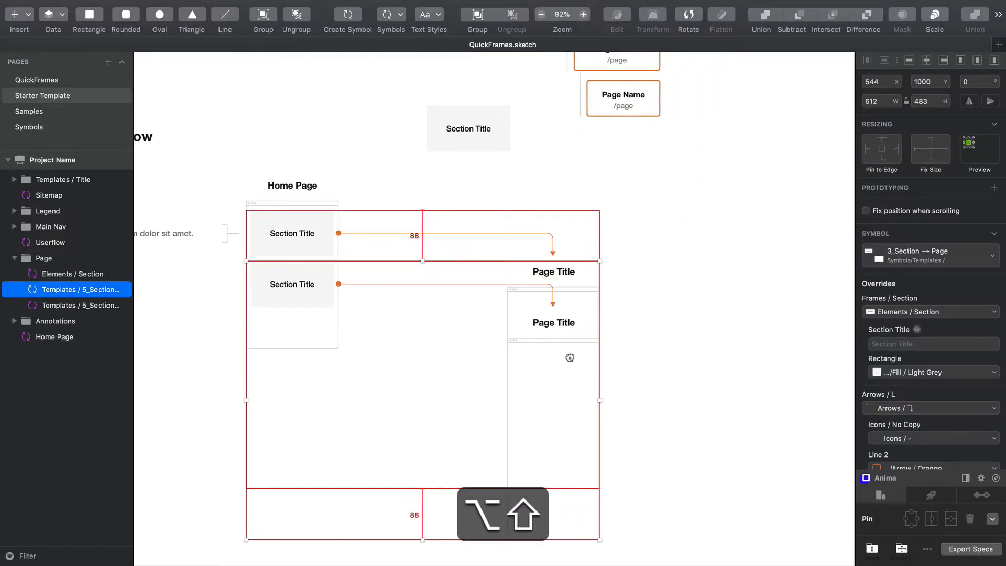
Narrow the duplicated flow symbol to about 398 px wide so its page frame clears the first one.
{"action": "left_click_drag", "start_coordinate": [599, 400], "coordinate": [475, 399]}
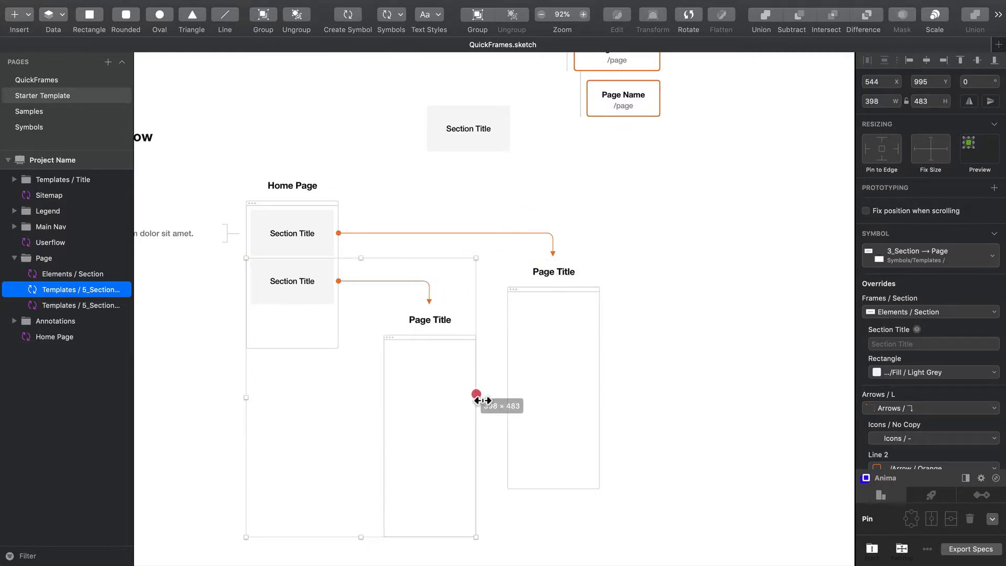
{"action": "left_click", "coordinate": [161, 283]}
{"action": "left_click", "coordinate": [442, 360], "text": "super"}
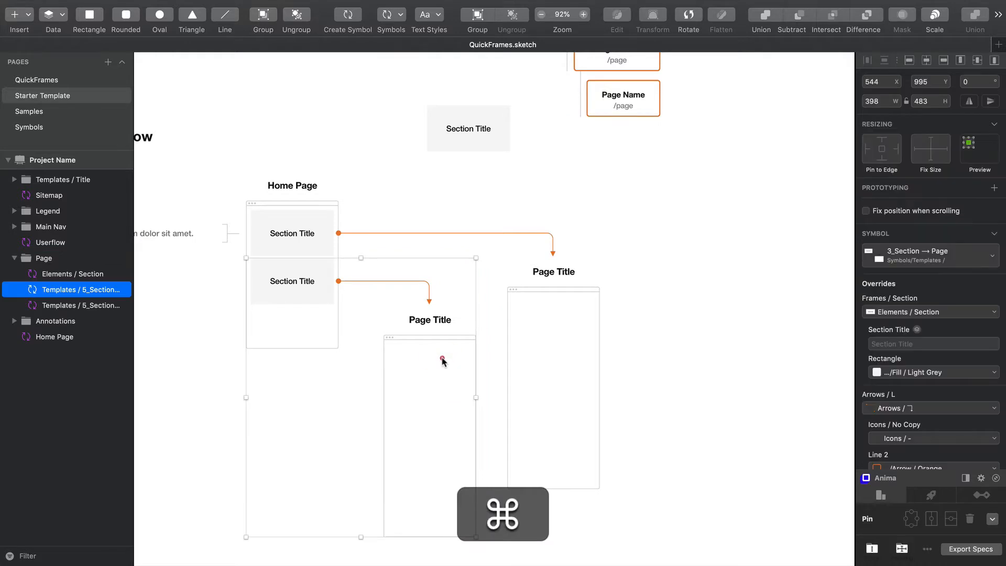
Copy the loose Section block into the upper part of the nearer, lower Page Title frame.
{"action": "left_click", "coordinate": [461, 120]}
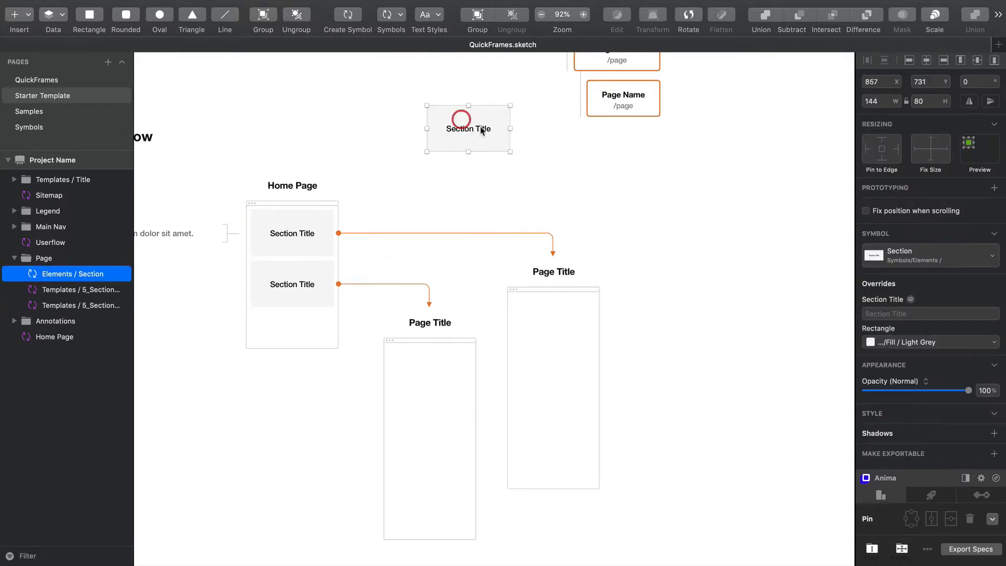
{"action": "left_click_drag", "start_coordinate": [481, 130], "coordinate": [450, 360]}
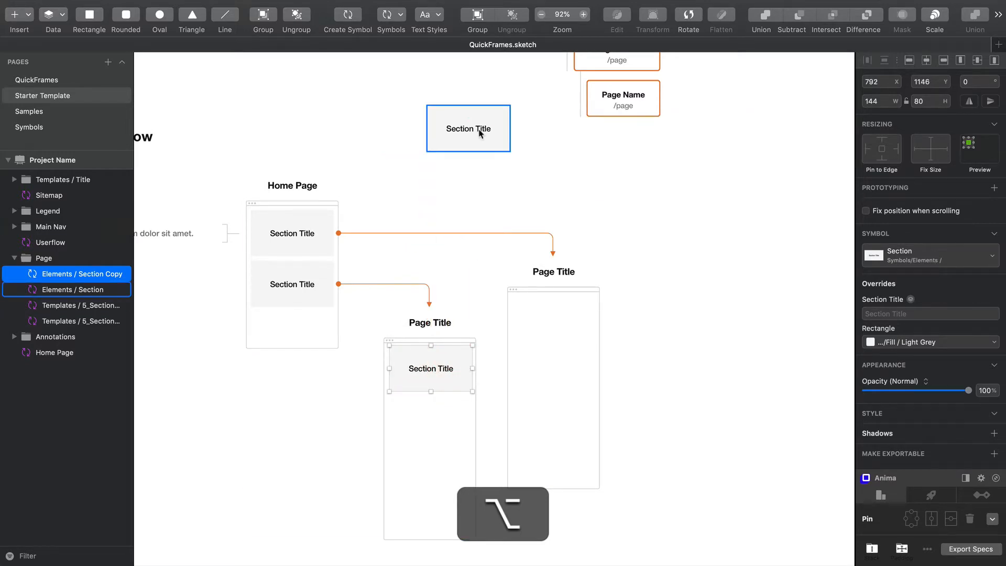
Nudge the copied Section block to X 789, Y 1148 and stack two duplicates of it below.
{"action": "scroll", "coordinate": [480, 188], "scroll_direction": "down", "scroll_amount": 2}
{"action": "scroll", "coordinate": [480, 188], "scroll_direction": "left", "scroll_amount": 2}
{"action": "left_click", "coordinate": [464, 357]}
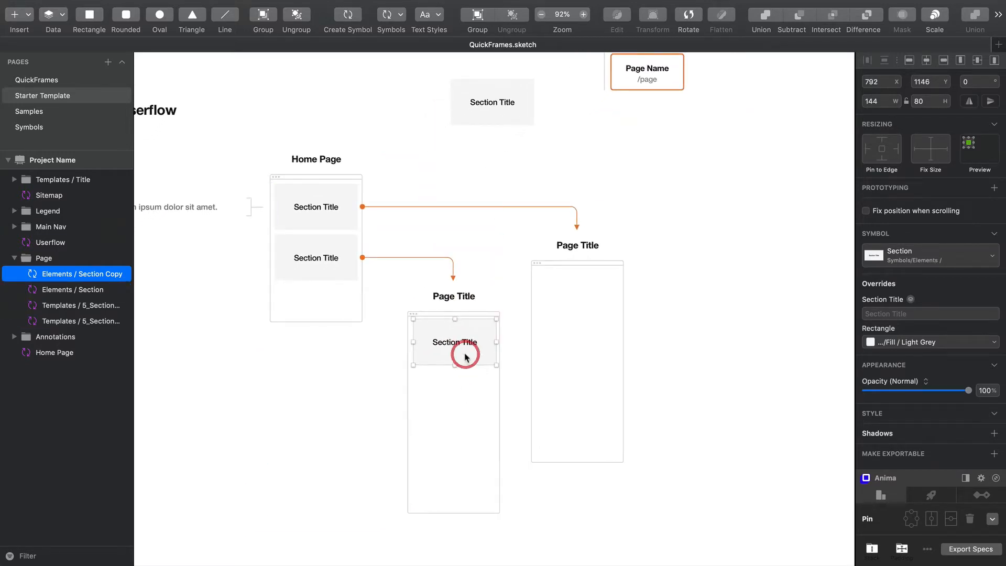
{"action": "key", "text": "Left"}
{"action": "key", "text": "Left"}
{"action": "key", "text": "Left"}
{"action": "key", "text": "Left"}
{"action": "key", "text": "Right"}
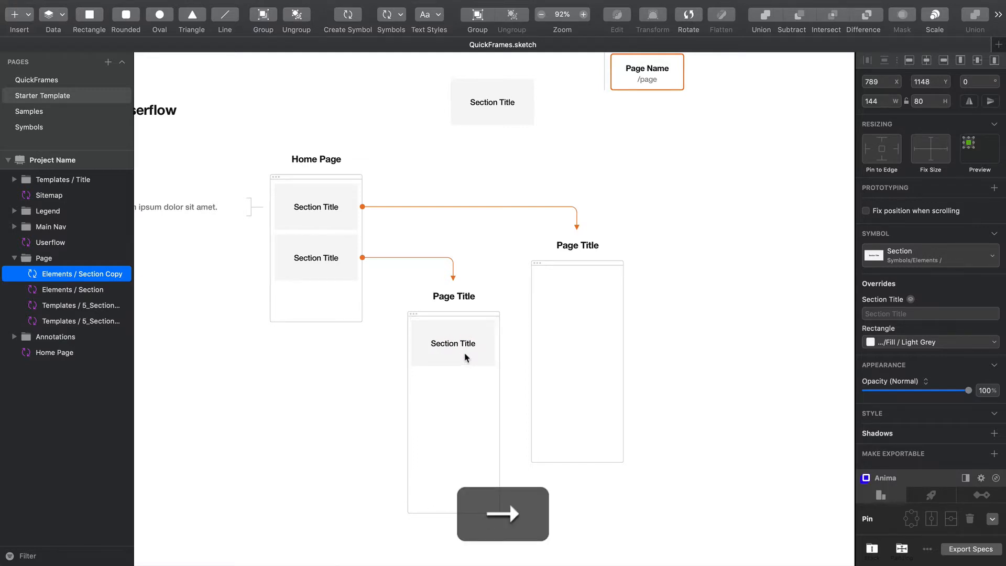
{"action": "left_click_drag", "start_coordinate": [465, 358], "coordinate": [467, 438]}
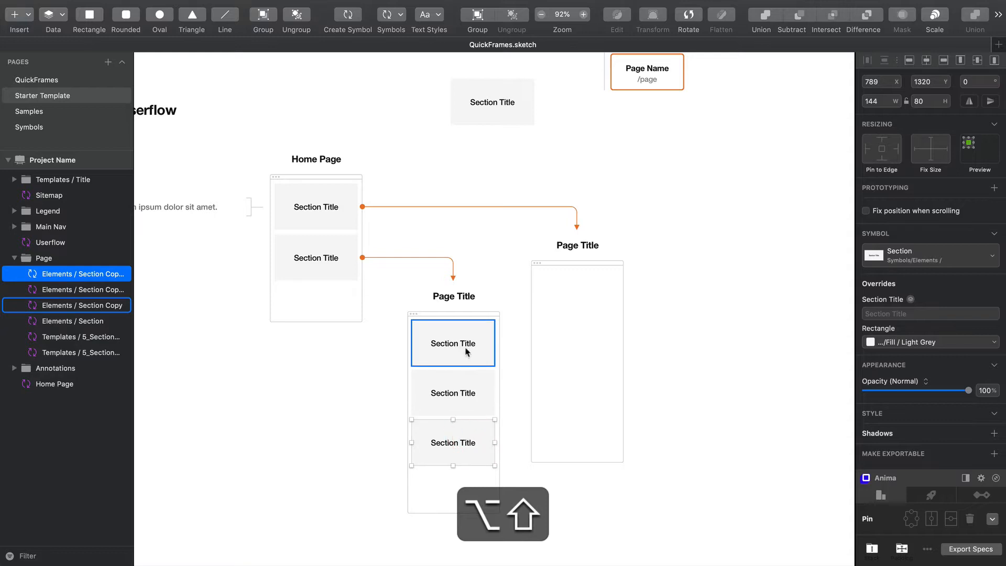
Set the section title of the page's first Section block to Intro Section.
{"action": "left_click", "coordinate": [466, 351]}
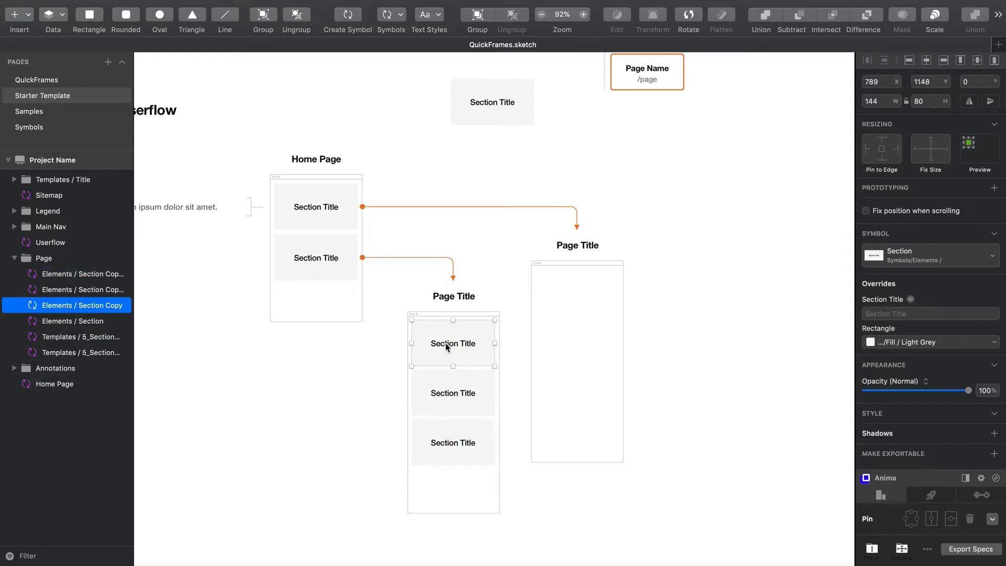
{"action": "left_click", "coordinate": [909, 312]}
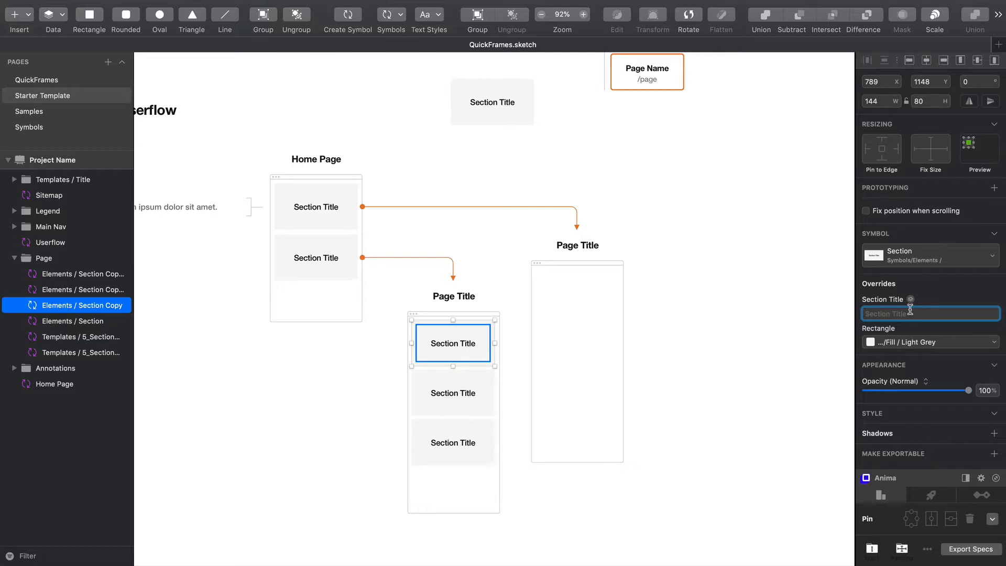
{"action": "key", "text": "shift"}
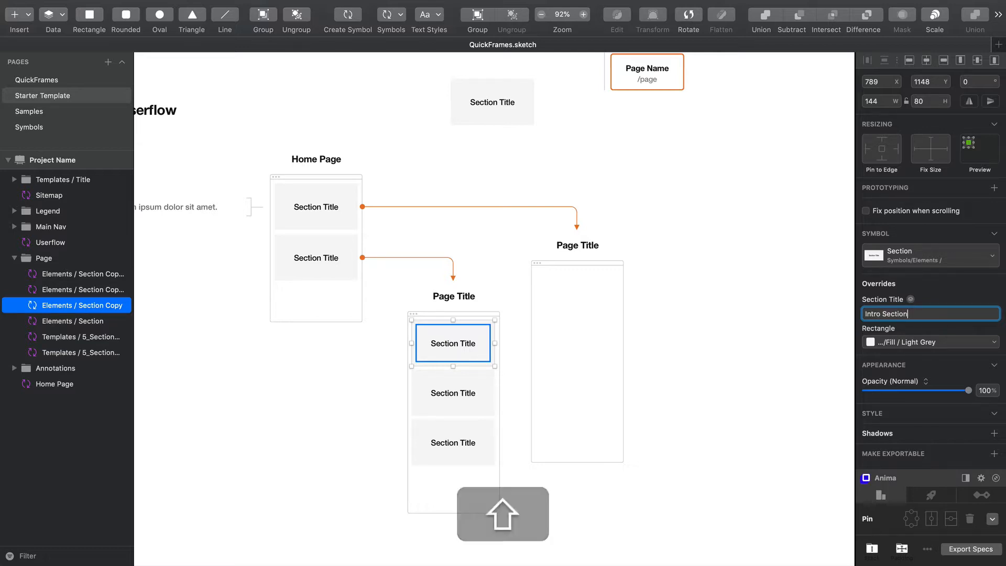
Set the section title of the page's second Section block to Blog Posts.
{"action": "left_click", "coordinate": [461, 396]}
{"action": "left_click", "coordinate": [914, 314]}
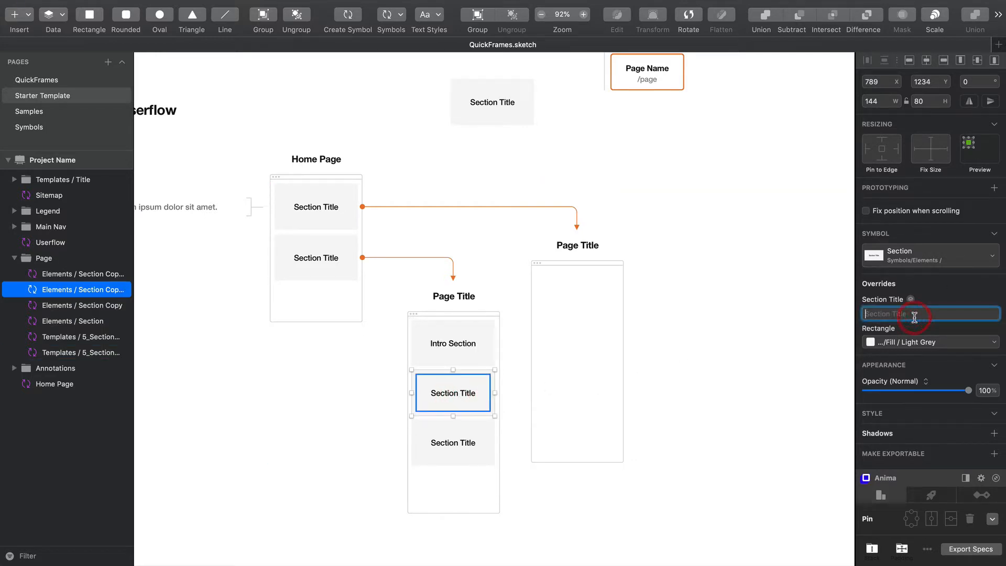
{"action": "key", "text": "shift"}
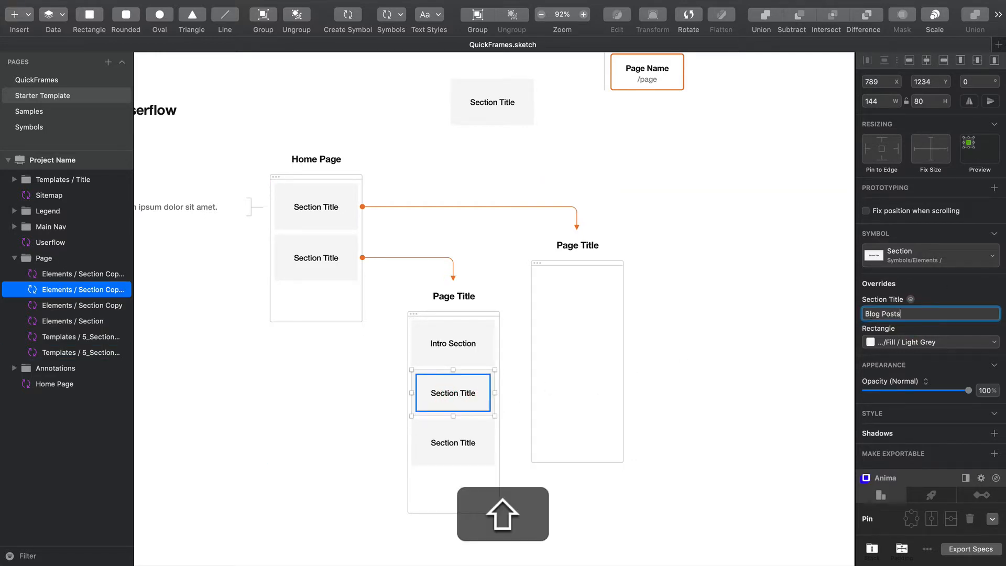
{"action": "type", "text": "Blog Posts"}
{"action": "key", "text": "Return"}
Set the section title of the page's third Section block to Call to Action.
{"action": "left_click", "coordinate": [457, 442]}
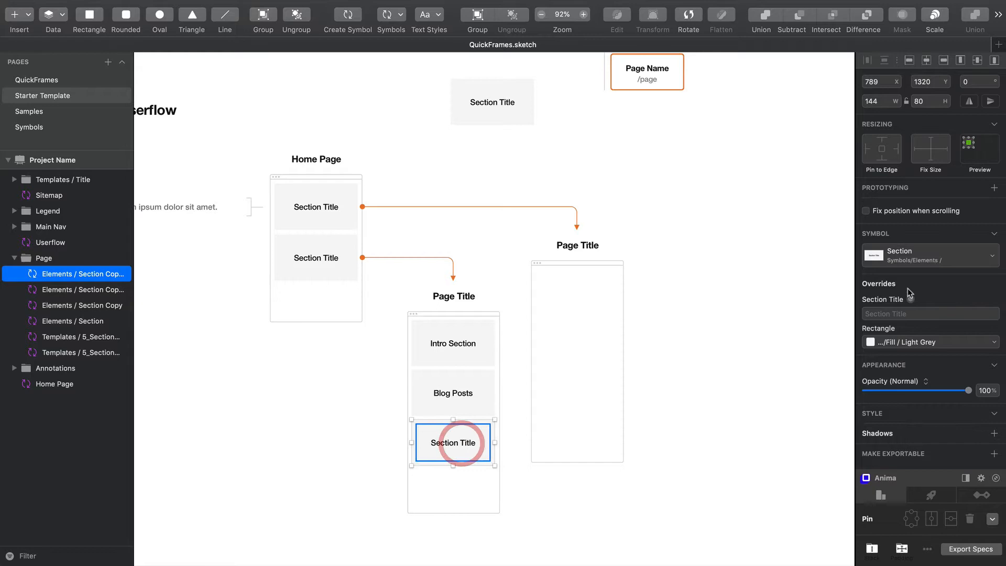
{"action": "left_click", "coordinate": [890, 316]}
{"action": "key", "text": "shift"}
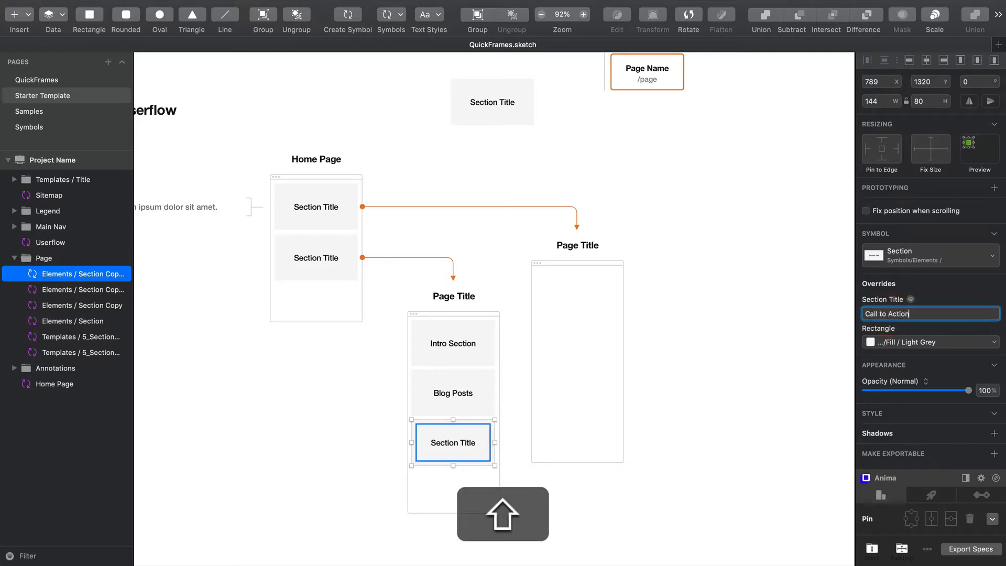
{"action": "type", "text": "Call to Action"}
{"action": "key", "text": "Return"}
{"action": "left_click", "coordinate": [743, 359]}
Shorten the nearer flow symbol to about 409 px high so its page frame ends just below the Call to Action block.
{"action": "left_click", "coordinate": [461, 490], "text": "super"}
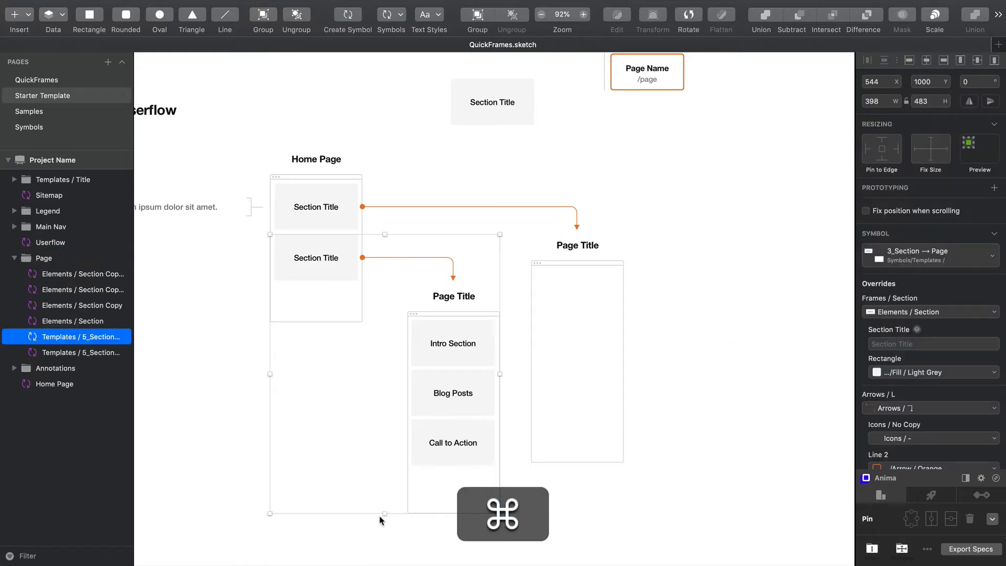
{"action": "left_click_drag", "start_coordinate": [386, 514], "coordinate": [388, 471]}
{"action": "left_click", "coordinate": [497, 496]}
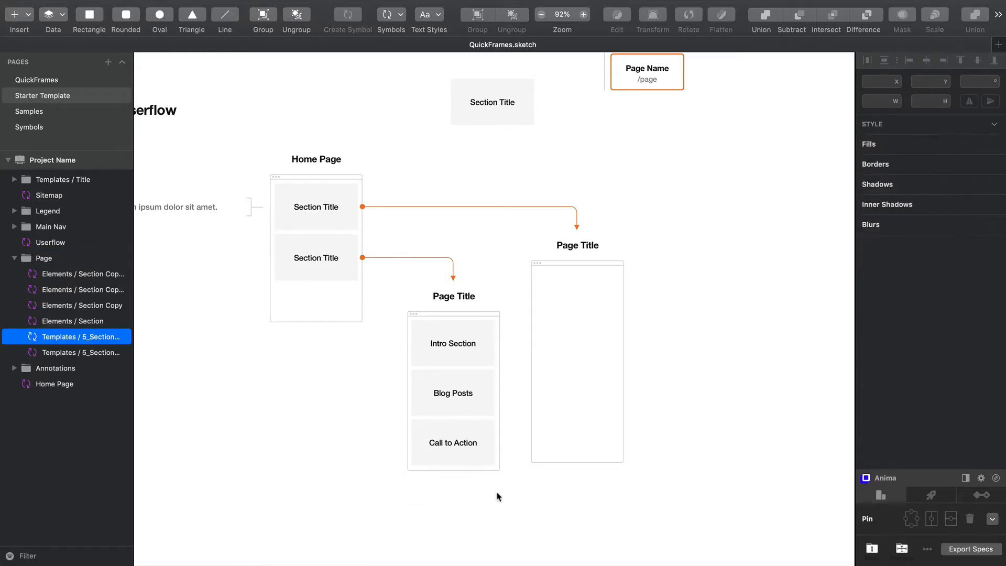
Set the page title of the flow symbol around the three titled sections to Blog Archive.
{"action": "left_click", "coordinate": [462, 297], "text": "super"}
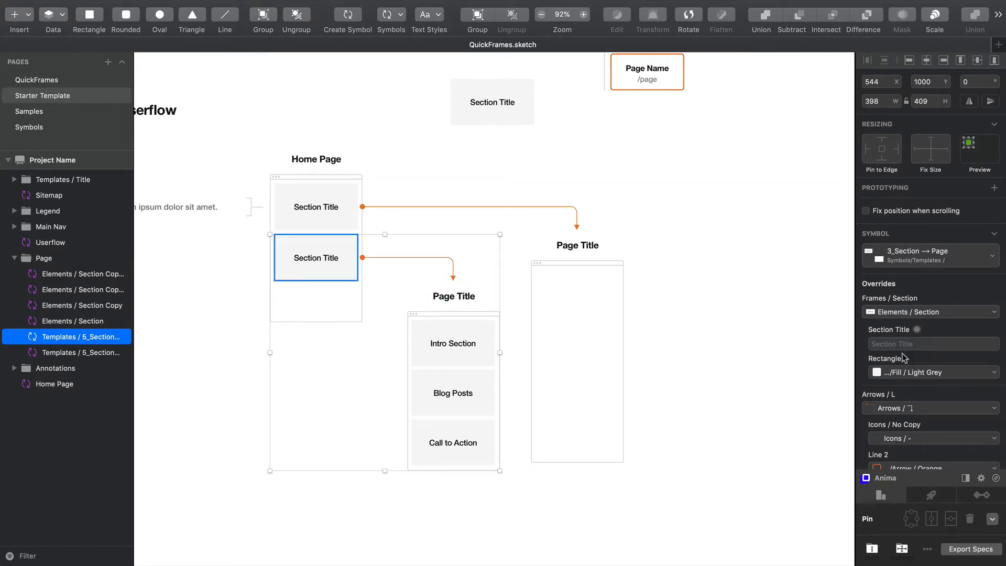
{"action": "scroll", "coordinate": [941, 355], "scroll_direction": "down", "scroll_amount": 5}
{"action": "scroll", "coordinate": [941, 355], "scroll_direction": "down", "scroll_amount": 3}
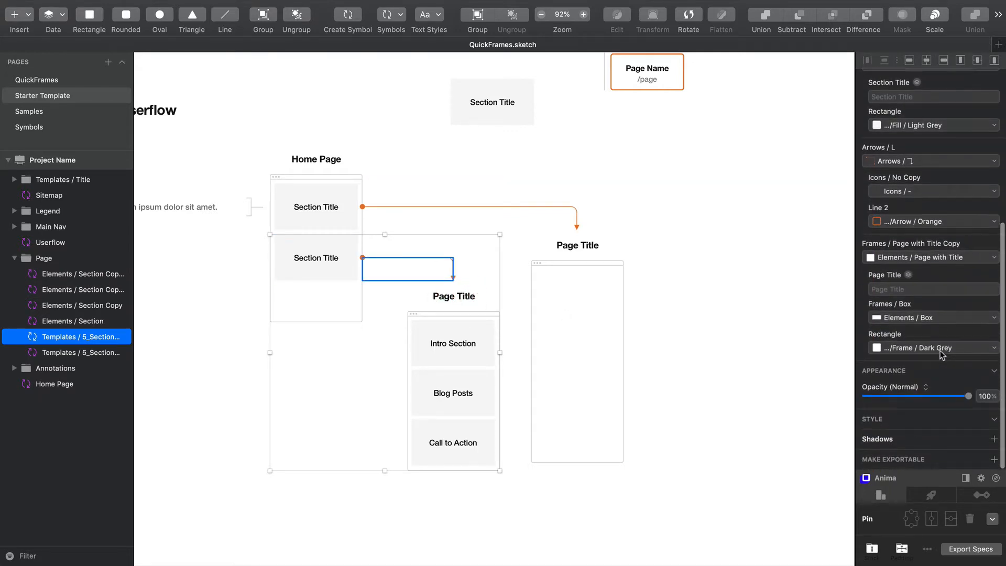
{"action": "left_click", "coordinate": [917, 317]}
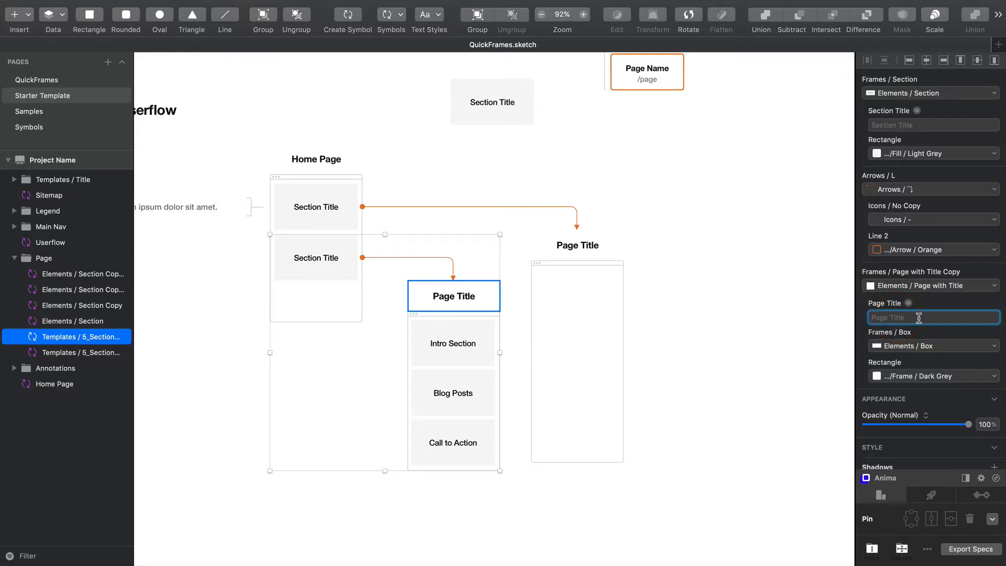
{"action": "key", "text": "shift"}
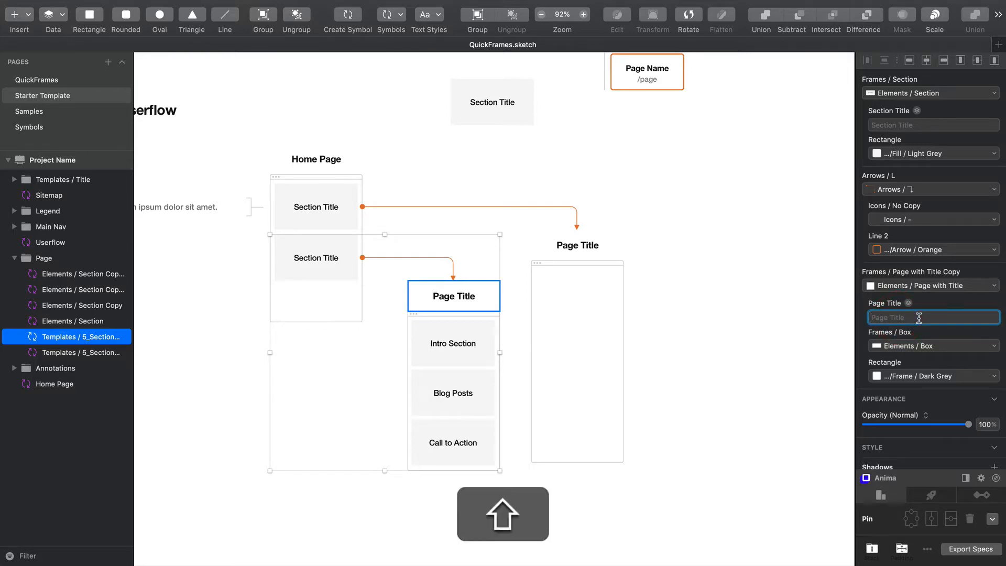
{"action": "type", "text": "Blog Archive"}
{"action": "key", "text": "shift+Return"}
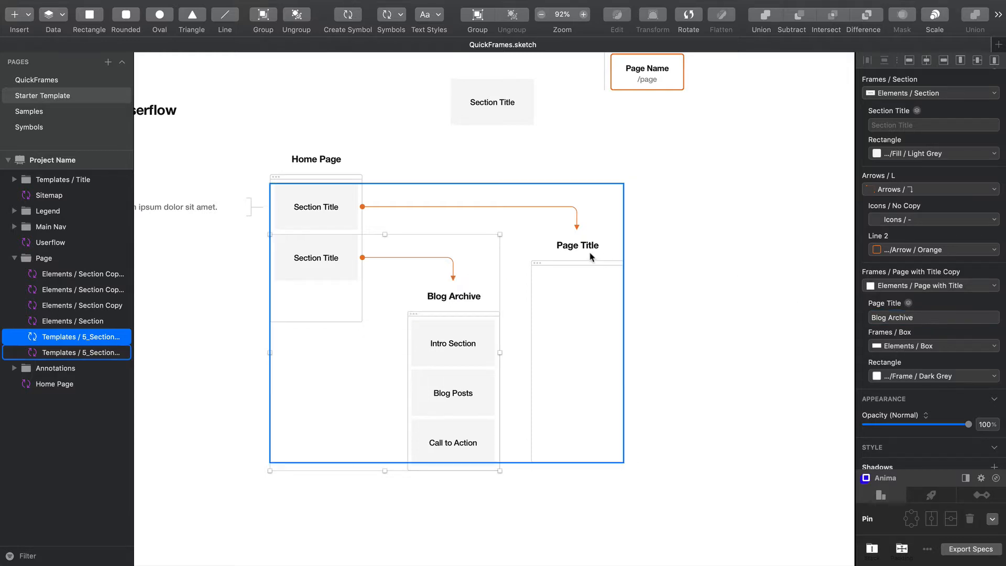
{"action": "scroll", "coordinate": [696, 264], "scroll_direction": "up", "scroll_amount": 1}
{"action": "left_click", "coordinate": [696, 265]}
{"action": "key", "text": "shift"}
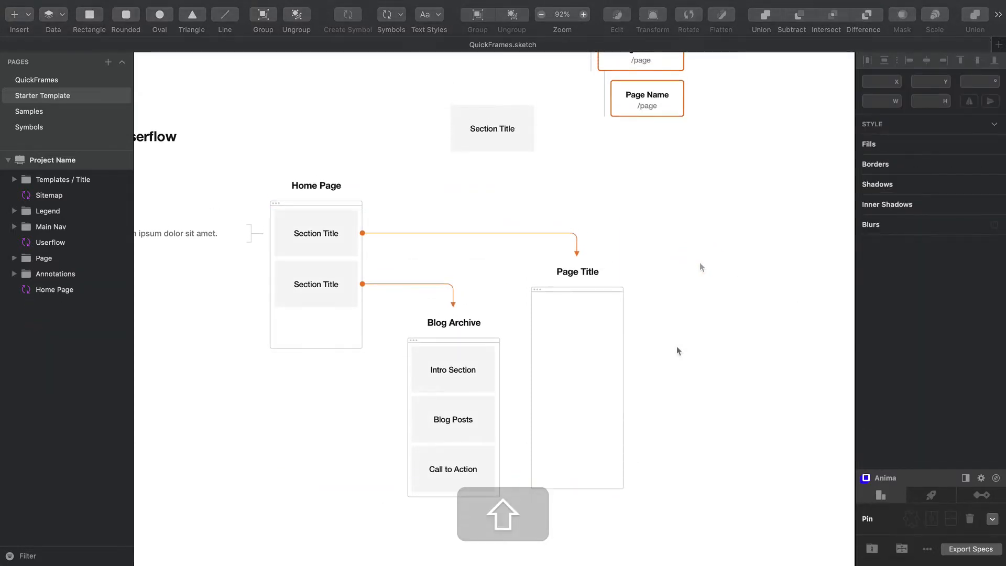
{"action": "left_click", "coordinate": [677, 346]}
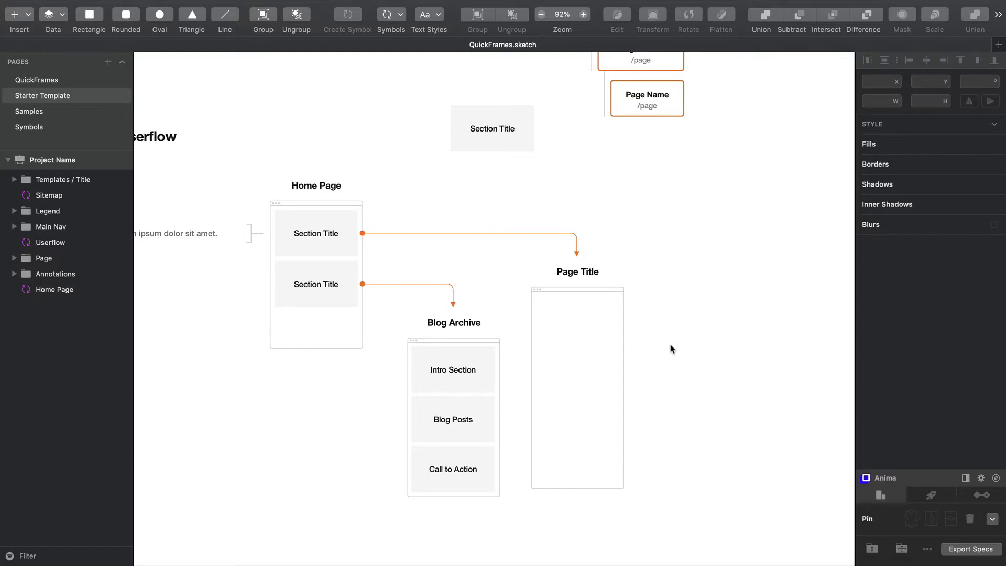
Insert a straight right-pointing arrow symbol and place it beside the remaining Page Title heading, at about X 1135, Y 1013.
{"action": "left_click", "coordinate": [396, 20]}
{"action": "mouse_move", "coordinate": [411, 36]}
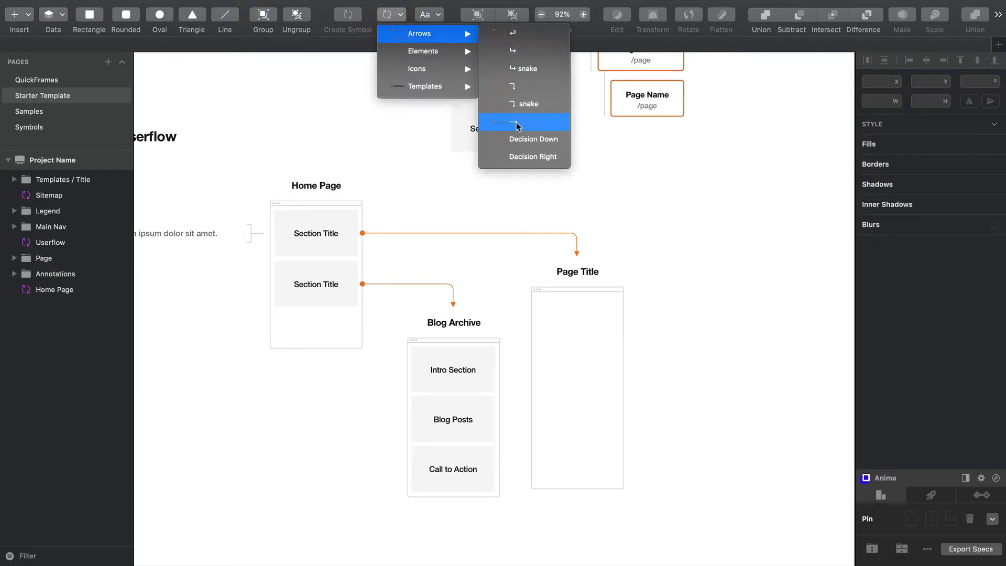
{"action": "left_click", "coordinate": [637, 247]}
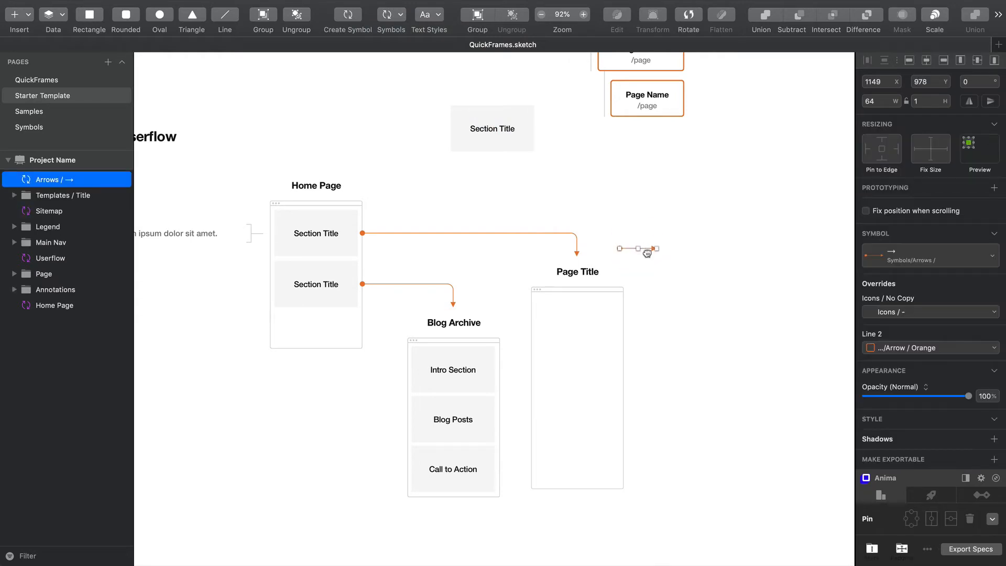
{"action": "left_click_drag", "start_coordinate": [640, 250], "coordinate": [640, 274]}
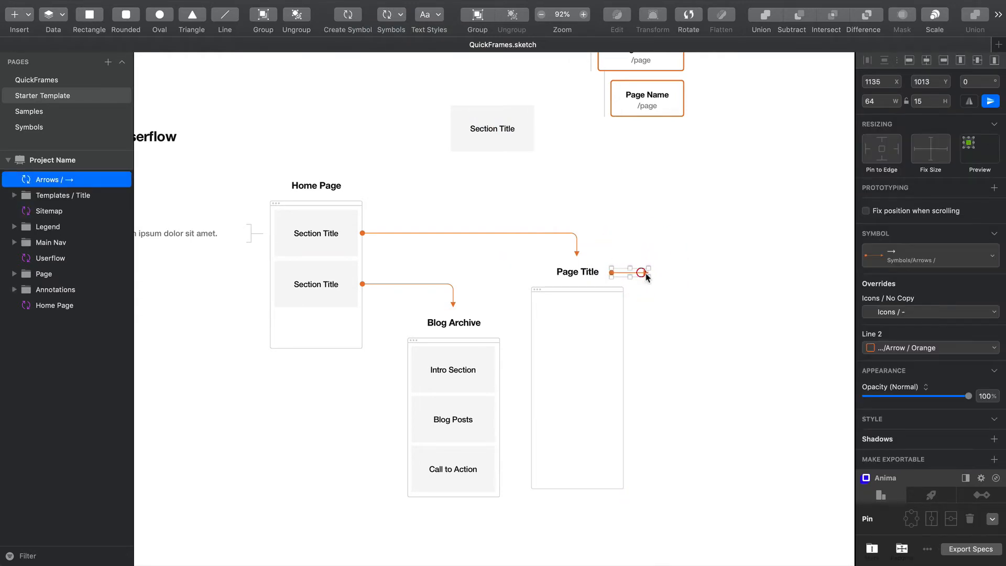
Lengthen the straight arrow to the right, away from the Page Title heading, to roughly twice its inserted width.
{"action": "left_click", "coordinate": [647, 273]}
{"action": "left_click", "coordinate": [647, 273]}
{"action": "left_click_drag", "start_coordinate": [654, 283], "coordinate": [699, 281]}
{"action": "left_click", "coordinate": [712, 293]}
Insert a Page with Title element at the straight arrow's tip and move it to about X 1252, Y 992.
{"action": "scroll", "coordinate": [709, 296], "scroll_direction": "right", "scroll_amount": 3}
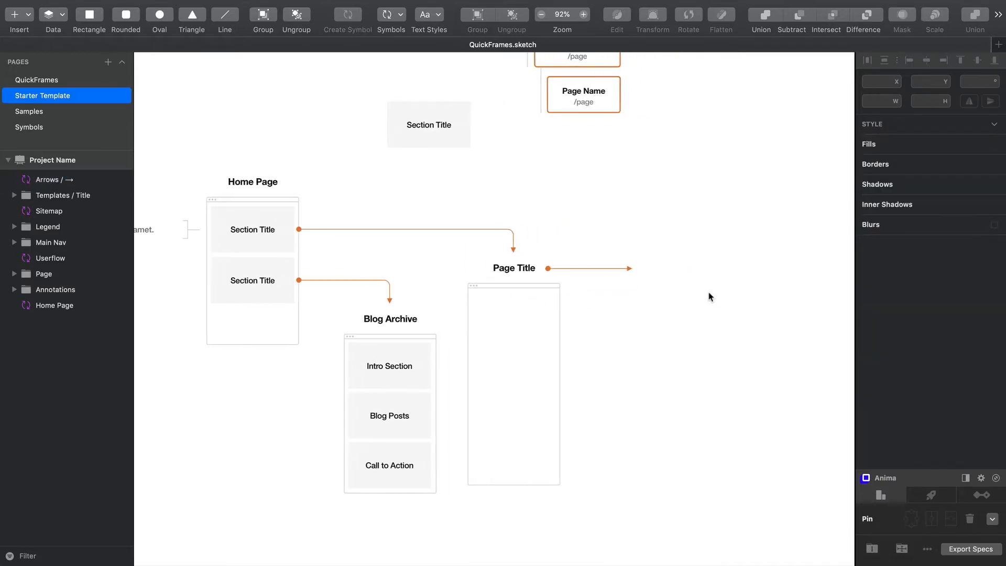
{"action": "scroll", "coordinate": [702, 295], "scroll_direction": "right", "scroll_amount": 2}
{"action": "left_click", "coordinate": [388, 15]}
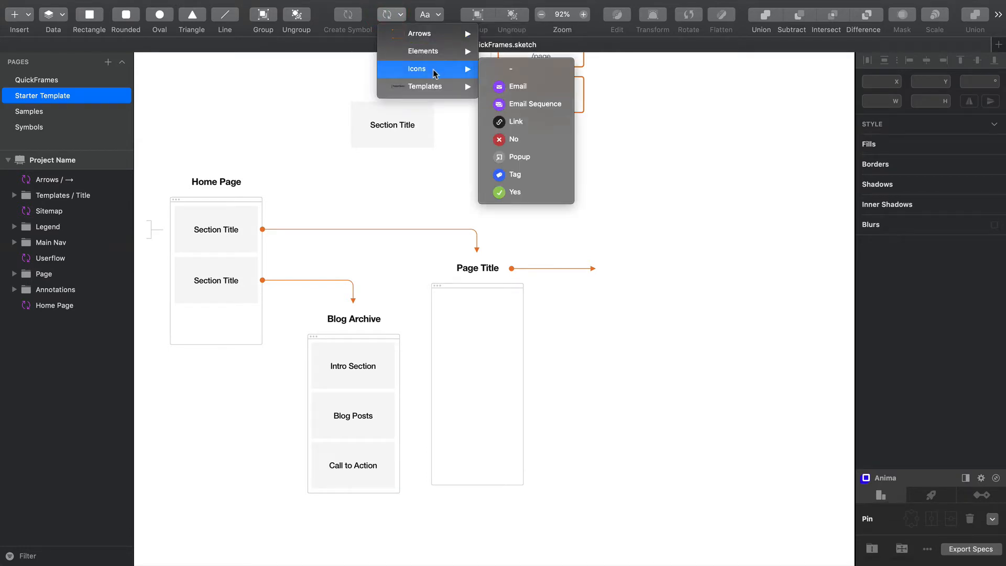
{"action": "mouse_move", "coordinate": [433, 51]}
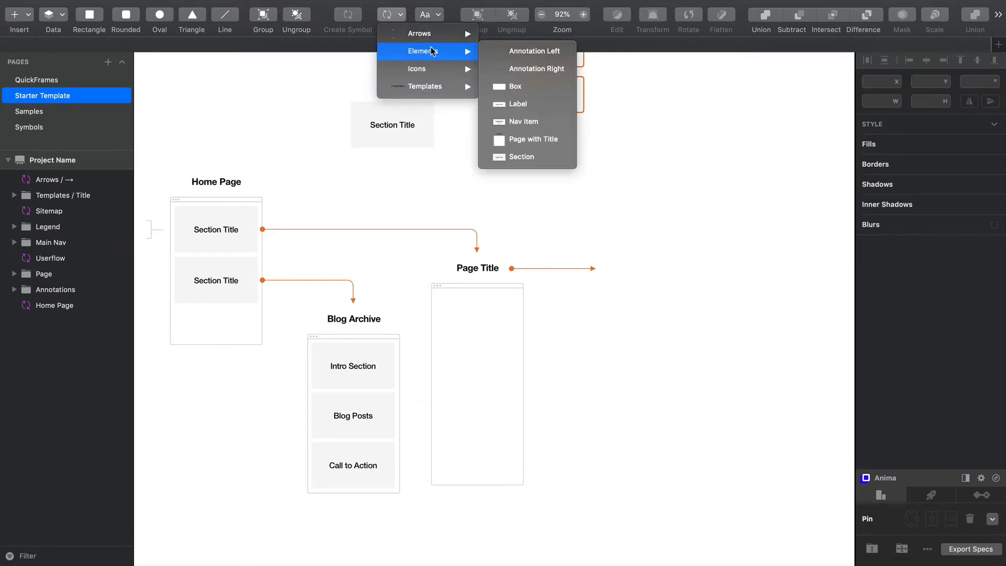
{"action": "left_click", "coordinate": [546, 139]}
{"action": "left_click", "coordinate": [641, 307]}
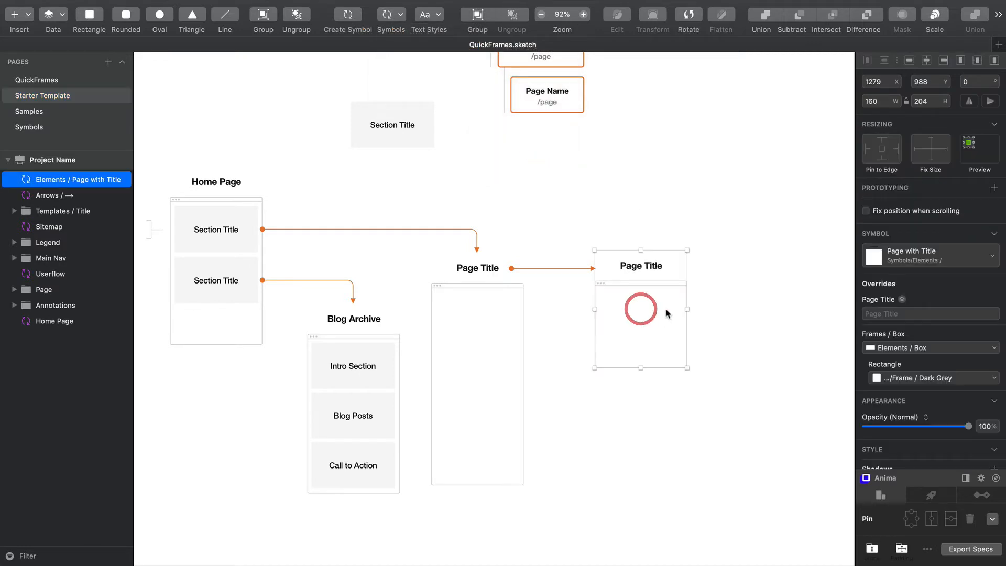
{"action": "left_click", "coordinate": [647, 314]}
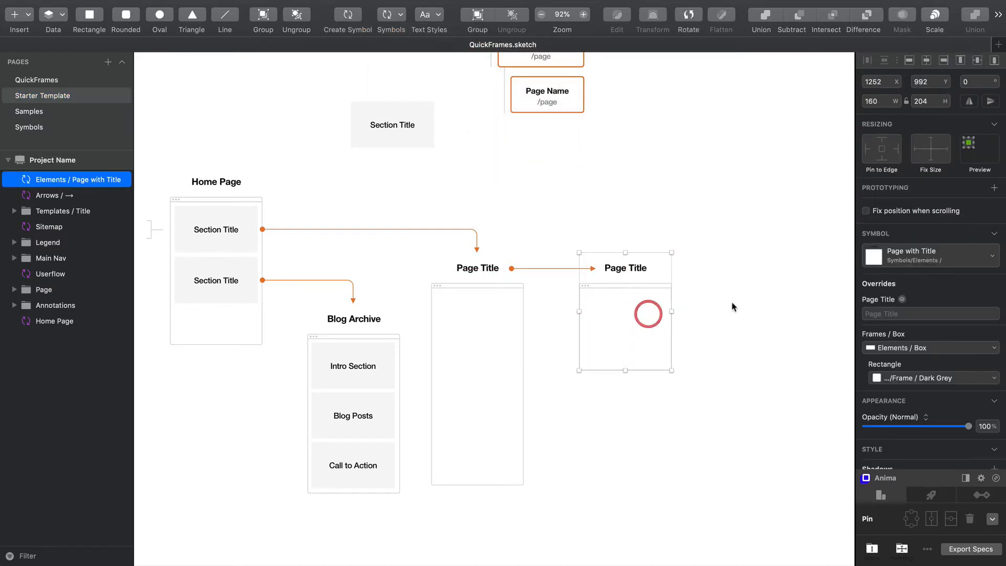
{"action": "left_click", "coordinate": [732, 303]}
Title the newly inserted page About Page and reposition it to about X 1256, Y 991, level with the arrow.
{"action": "scroll", "coordinate": [660, 206], "scroll_direction": "left", "scroll_amount": 2}
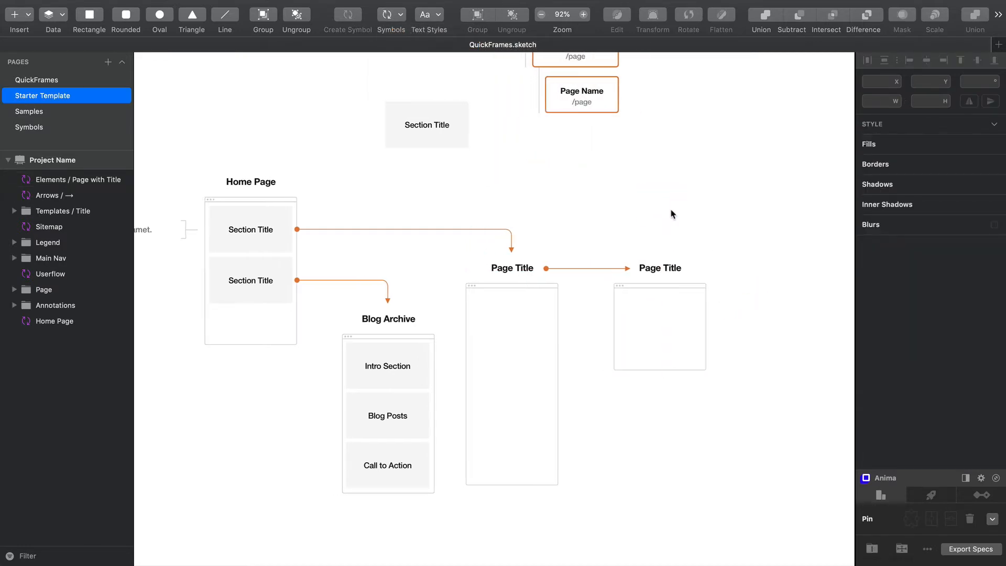
{"action": "left_click", "coordinate": [675, 314]}
{"action": "left_click_drag", "start_coordinate": [683, 306], "coordinate": [659, 293]}
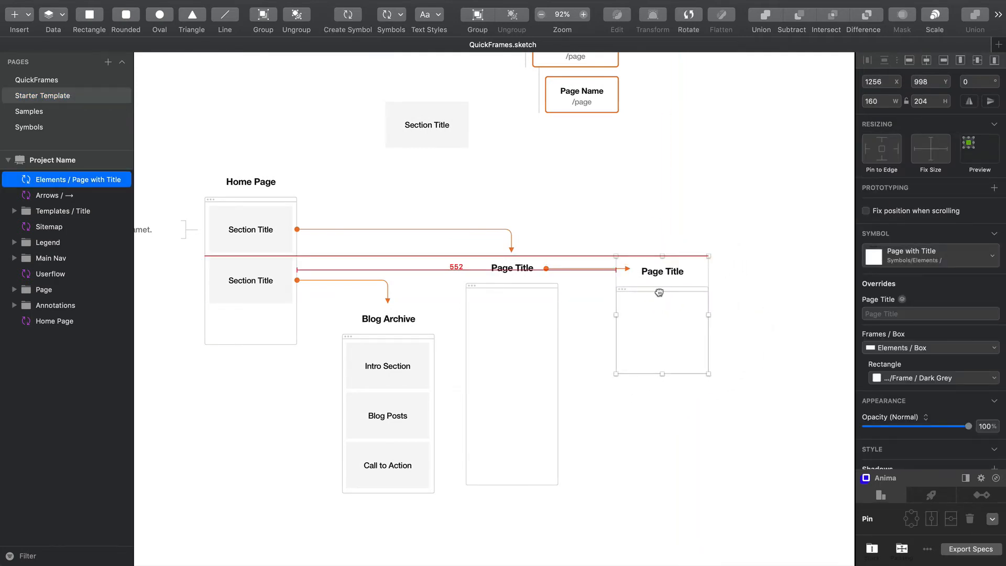
{"action": "left_click", "coordinate": [917, 314]}
{"action": "type", "text": "About Page"}
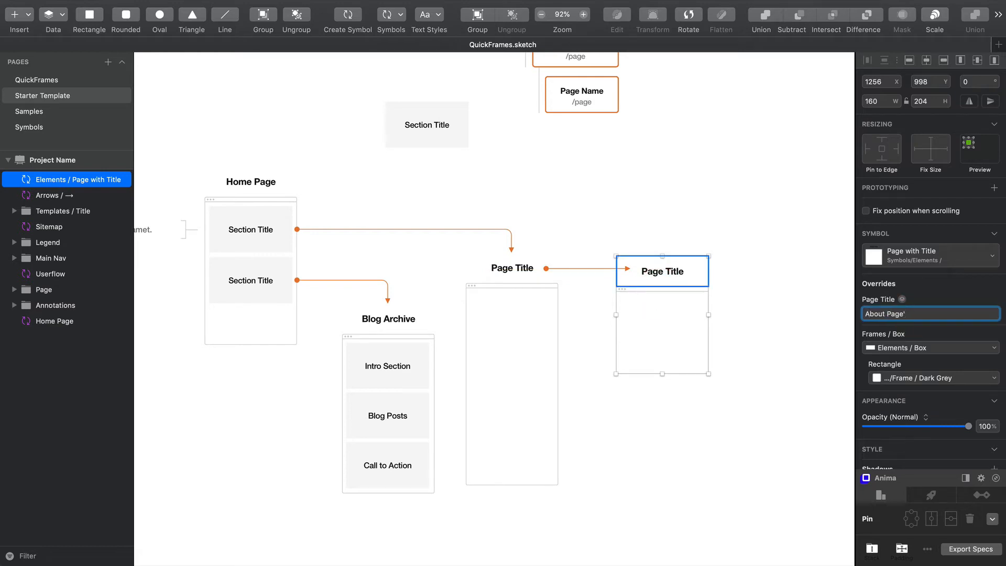
{"action": "key", "text": "Return"}
{"action": "left_click_drag", "start_coordinate": [659, 362], "coordinate": [661, 349]}
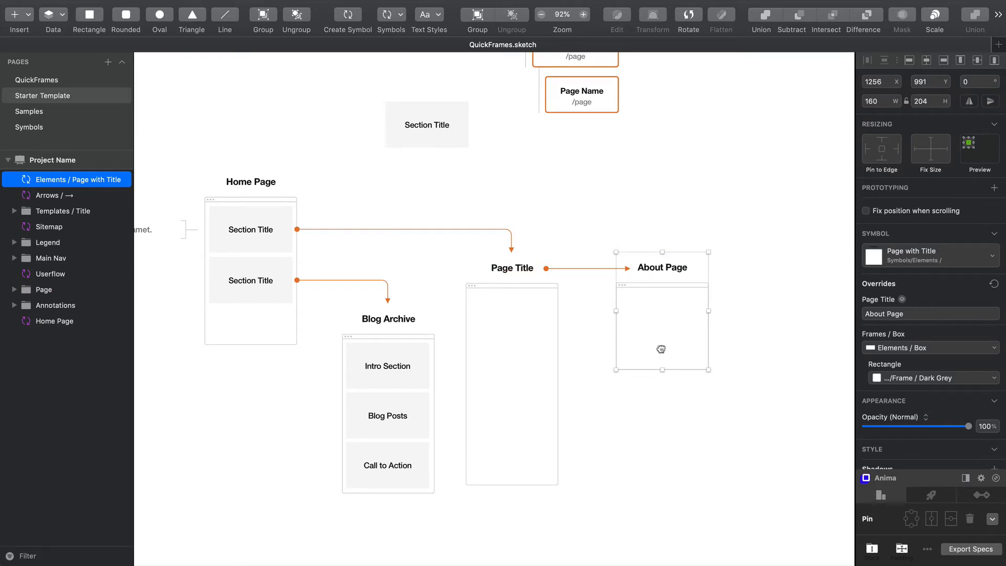
{"action": "left_click", "coordinate": [739, 352]}
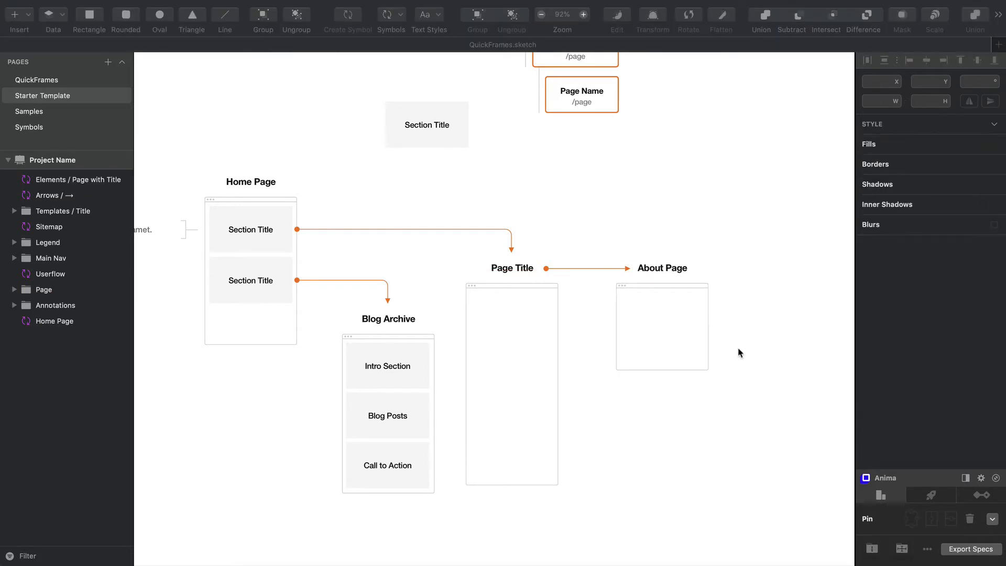
Insert a Link icon and center it on the straight arrow between Page Title and About Page.
{"action": "left_click", "coordinate": [337, 65]}
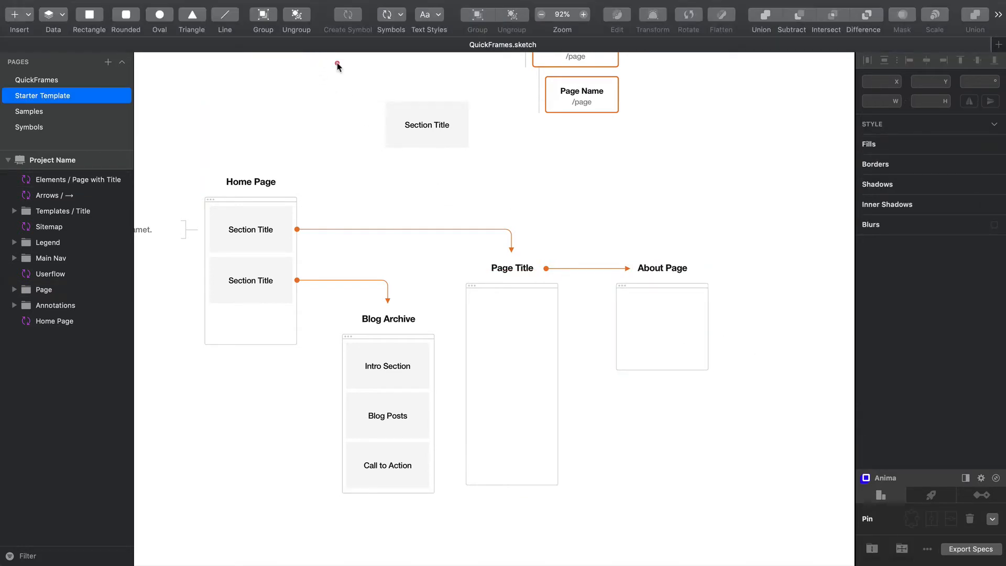
{"action": "left_click", "coordinate": [391, 16]}
{"action": "mouse_move", "coordinate": [418, 67]}
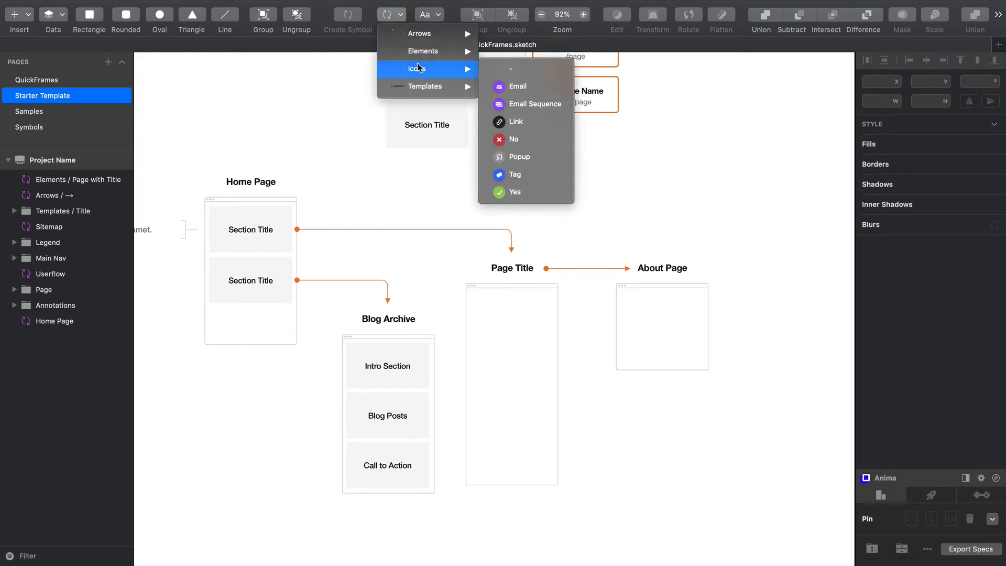
{"action": "left_click", "coordinate": [515, 121]}
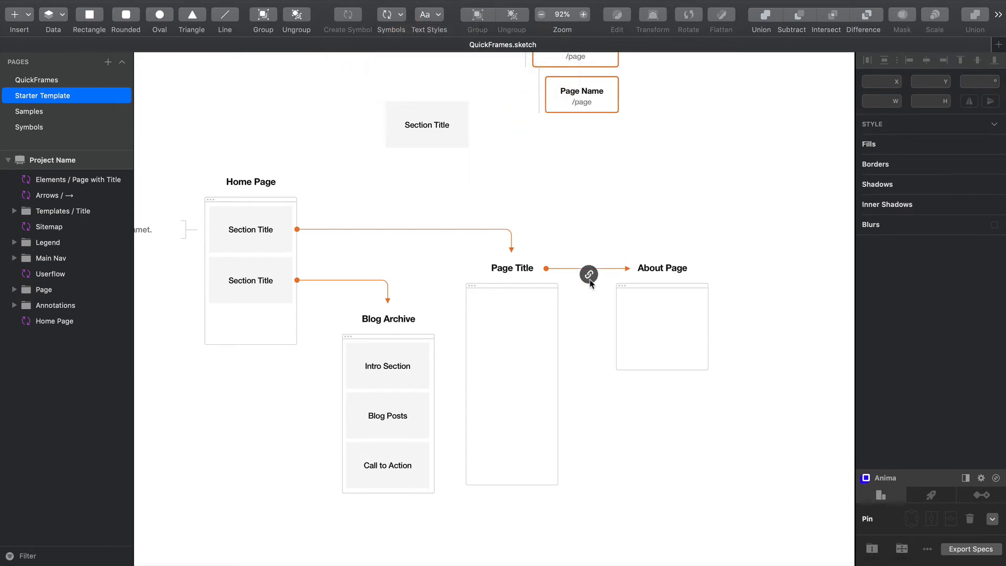
{"action": "left_click", "coordinate": [589, 276]}
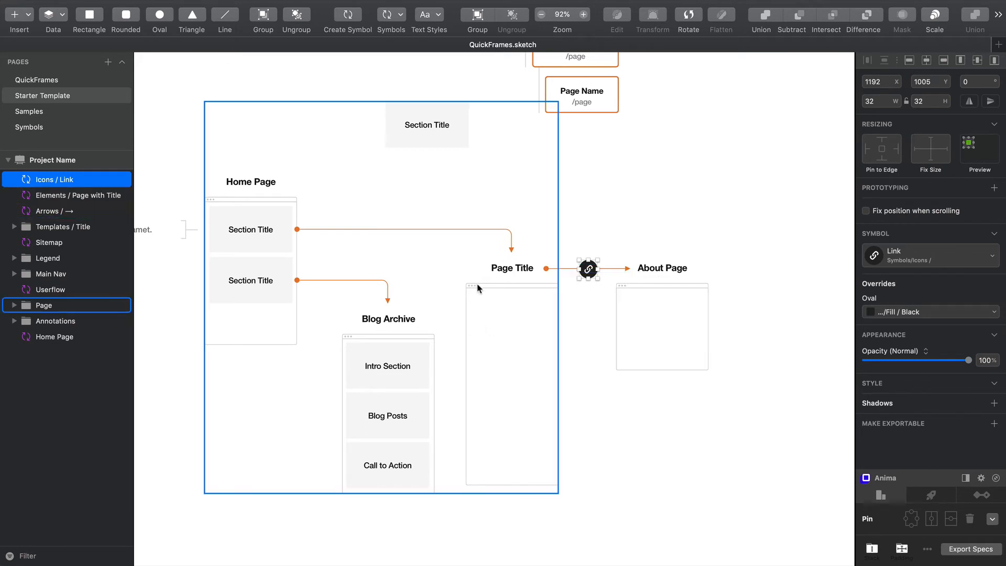
{"action": "left_click_drag", "start_coordinate": [588, 270], "coordinate": [588, 269]}
{"action": "left_click", "coordinate": [615, 251]}
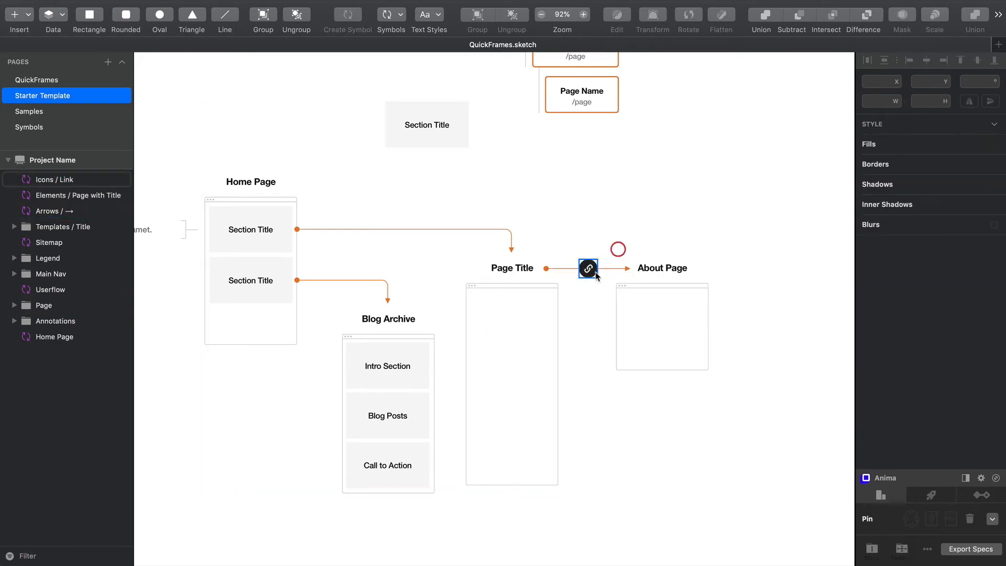
{"action": "scroll", "coordinate": [637, 226], "scroll_direction": "right", "scroll_amount": 1}
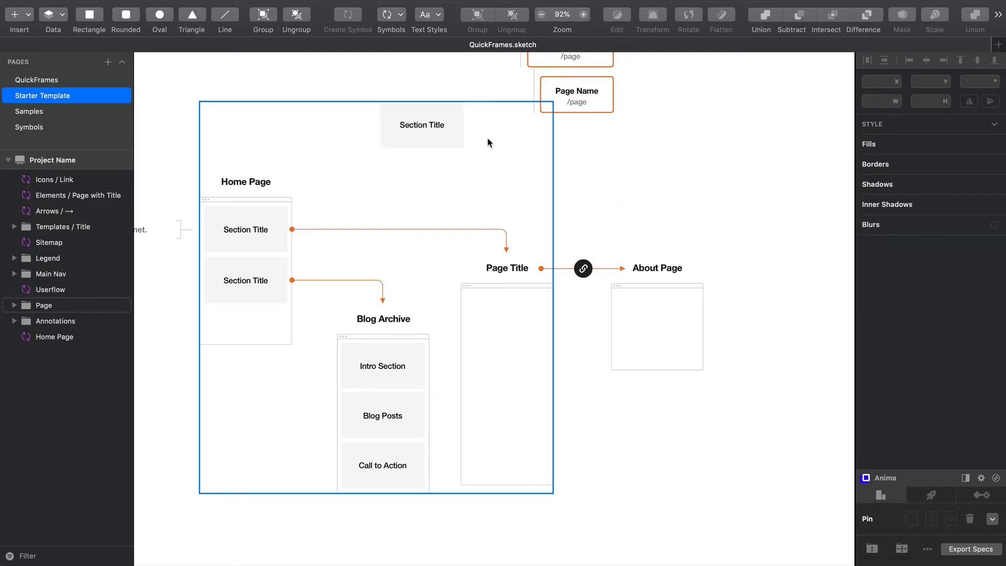
Insert a Popup icon on the arrow leading from the second Home Page section to Blog Archive.
{"action": "left_click", "coordinate": [387, 15]}
{"action": "mouse_move", "coordinate": [423, 78]}
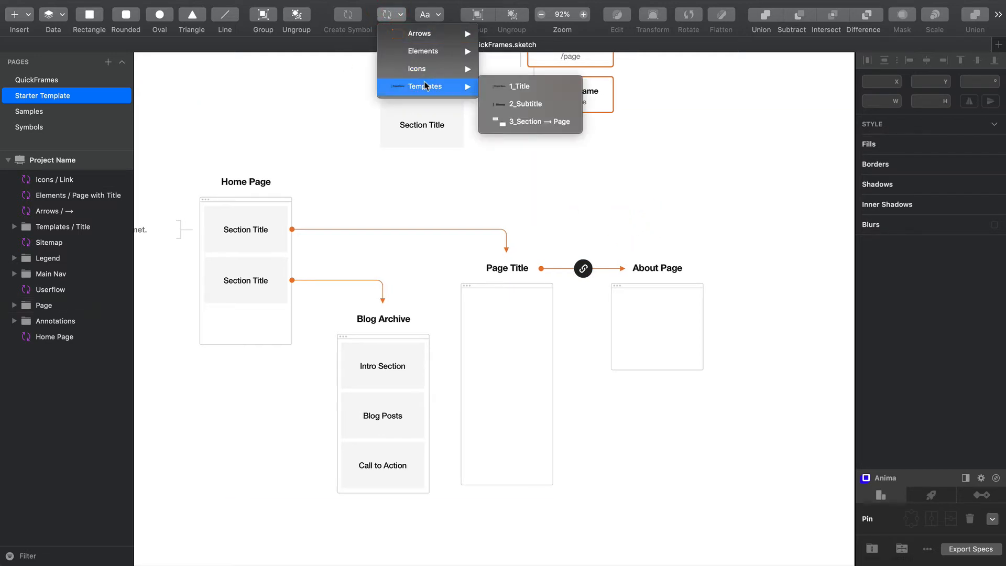
{"action": "left_click", "coordinate": [540, 160]}
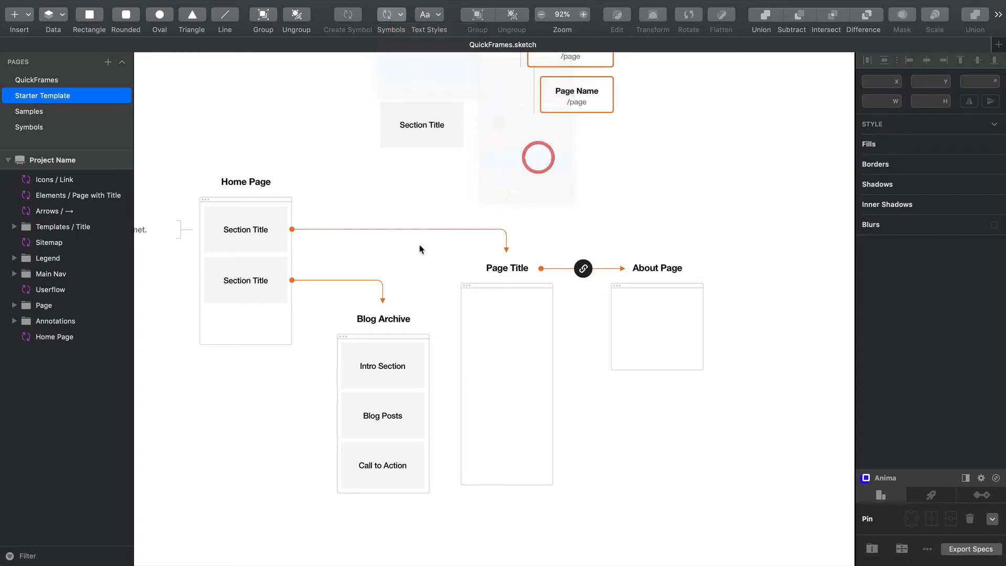
{"action": "left_click", "coordinate": [342, 279]}
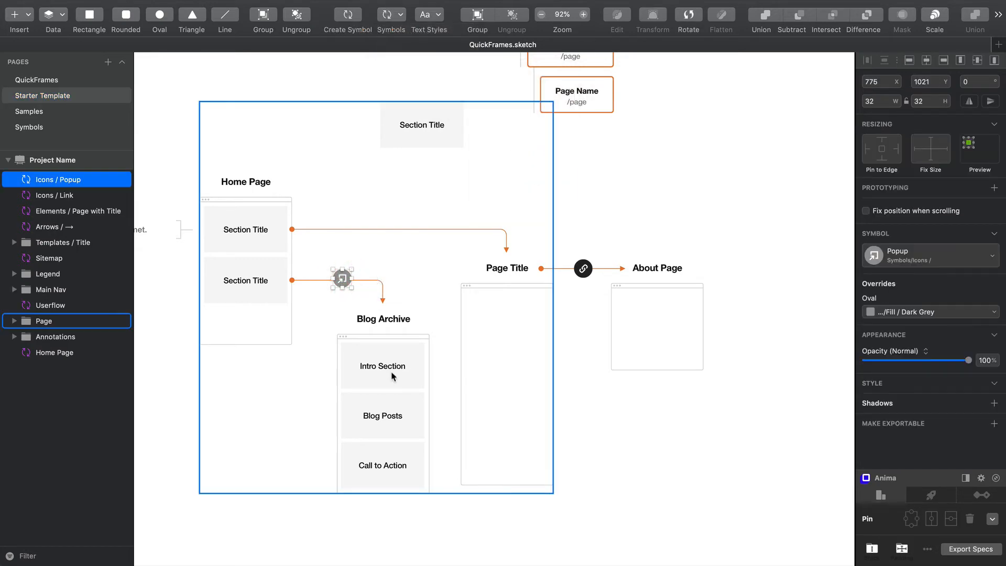
Center the Popup icon on the arrow to Blog Archive and undo the accidental move of its section-to-page template.
{"action": "left_click", "coordinate": [442, 297]}
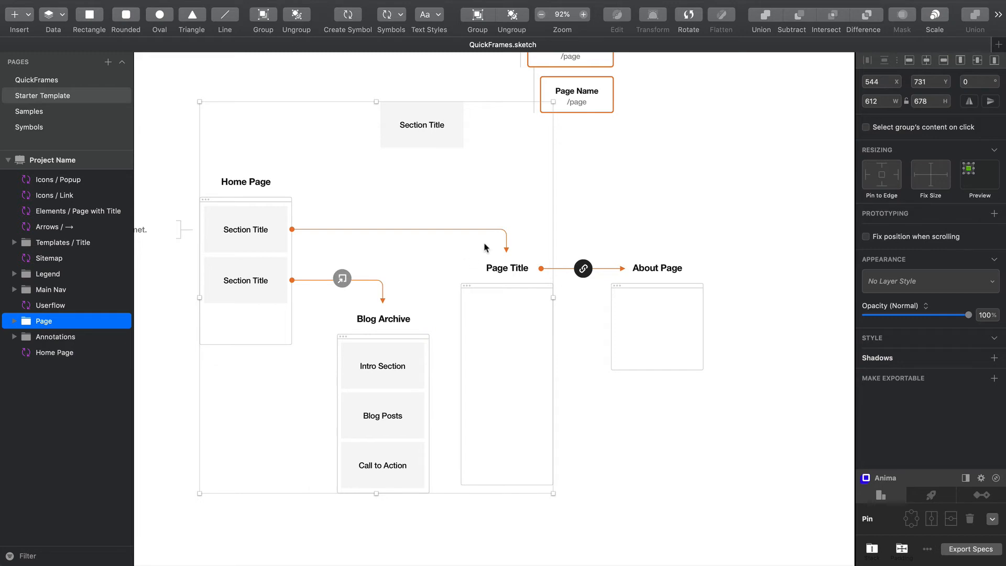
{"action": "left_click_drag", "start_coordinate": [342, 278], "coordinate": [400, 300]}
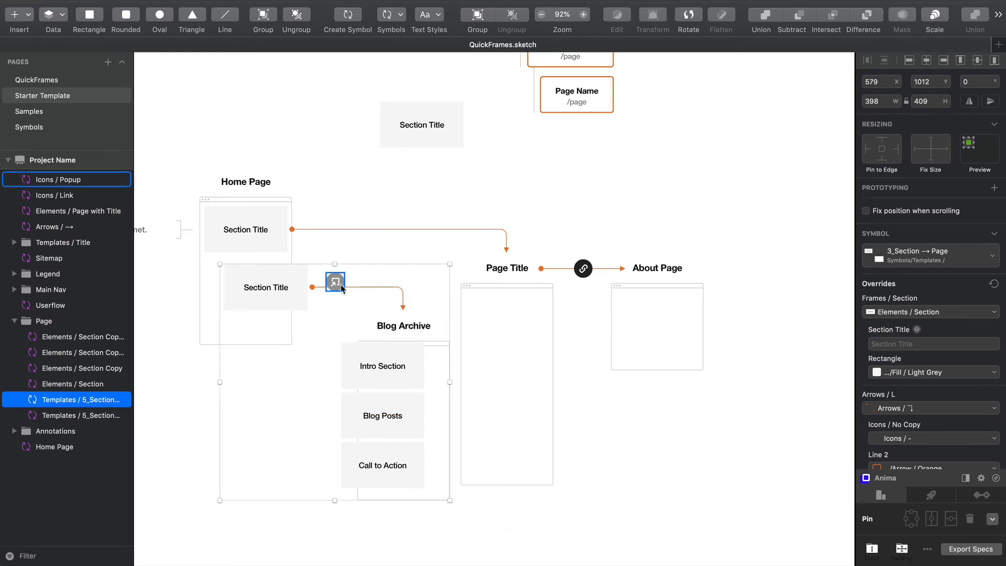
{"action": "key", "text": "super+z"}
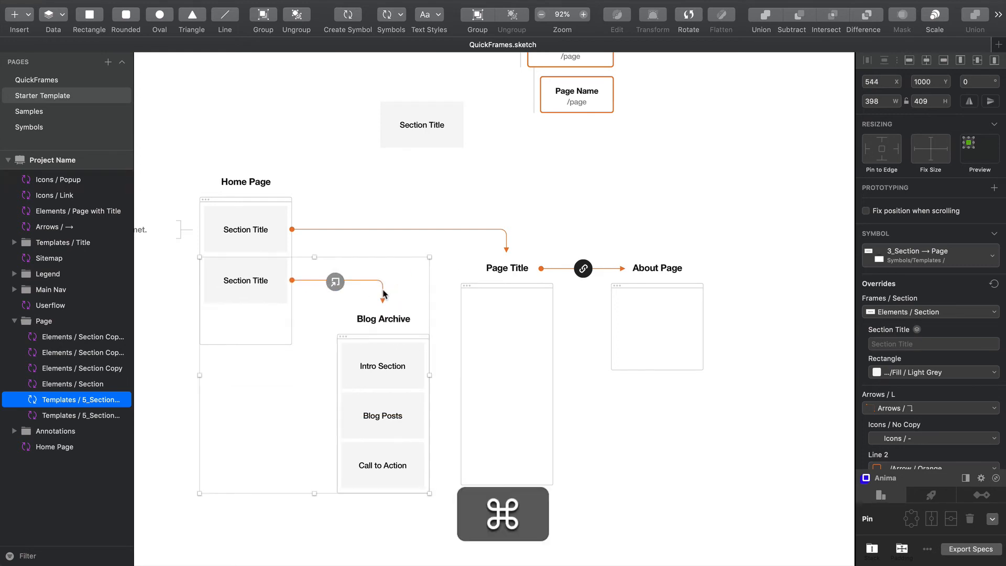
Set the icon override of the upper Section → Page template's arrow, leading to Page Title, to Icons / Email.
{"action": "left_click", "coordinate": [426, 234], "text": "super"}
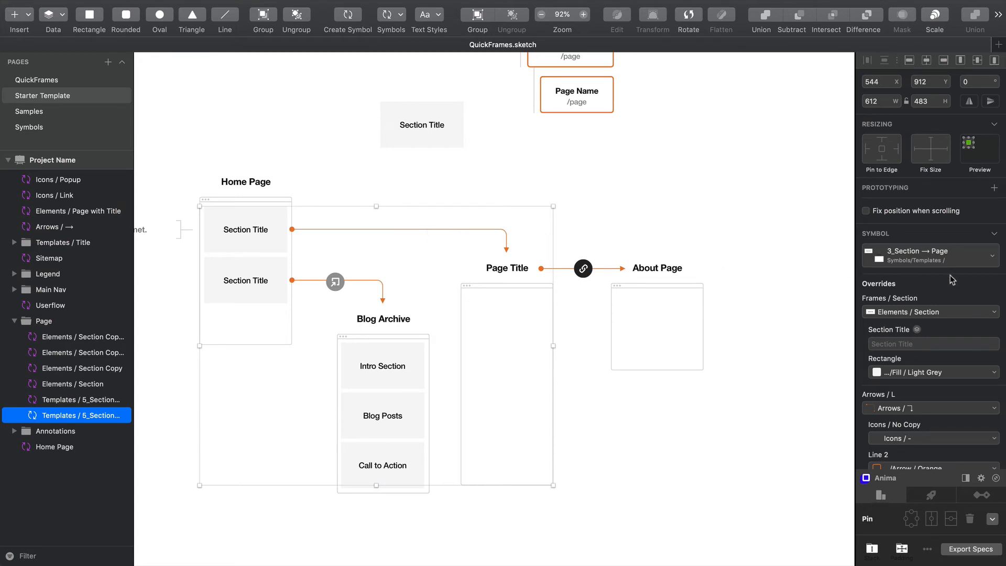
{"action": "scroll", "coordinate": [937, 293], "scroll_direction": "down", "scroll_amount": 5}
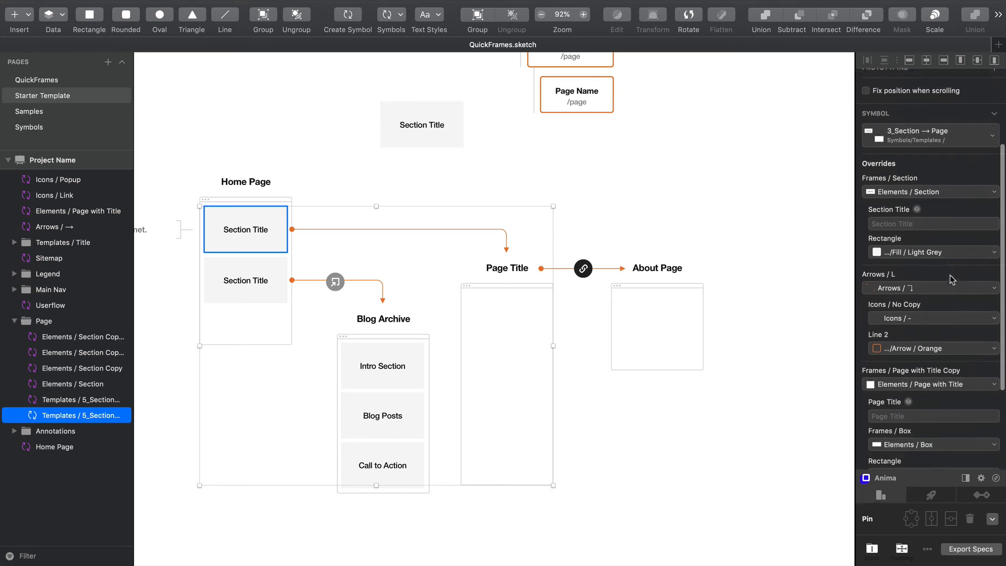
{"action": "left_click", "coordinate": [915, 316]}
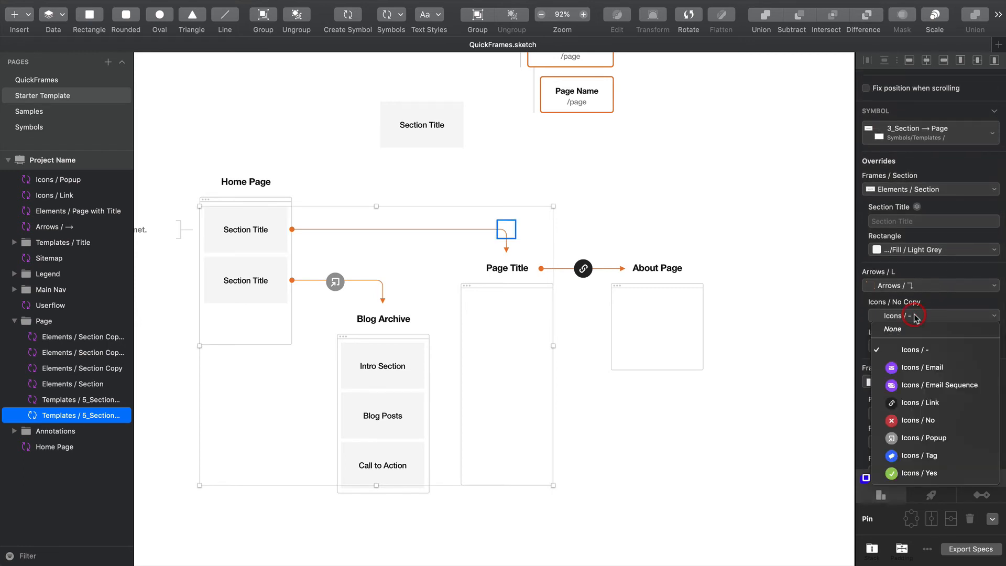
{"action": "left_click", "coordinate": [933, 371]}
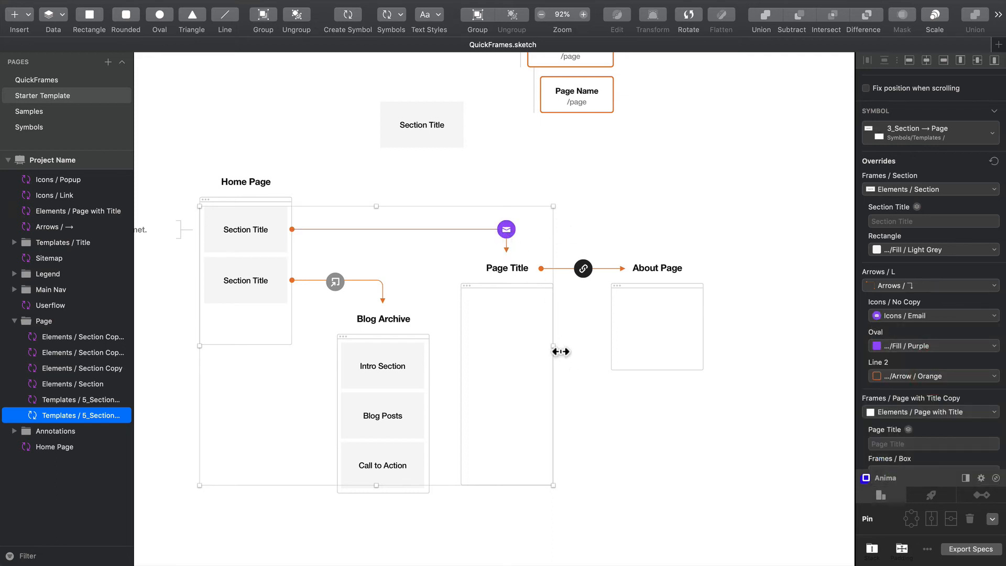
Resize the upper Section → Page template to be narrower and taller, aligning its page's bottom edge with the Blog Archive page.
{"action": "mouse_move", "coordinate": [559, 351]}
{"action": "left_mouse_down"}
{"action": "mouse_move", "coordinate": [812, 351]}
{"action": "mouse_move", "coordinate": [559, 351]}
{"action": "left_mouse_up"}
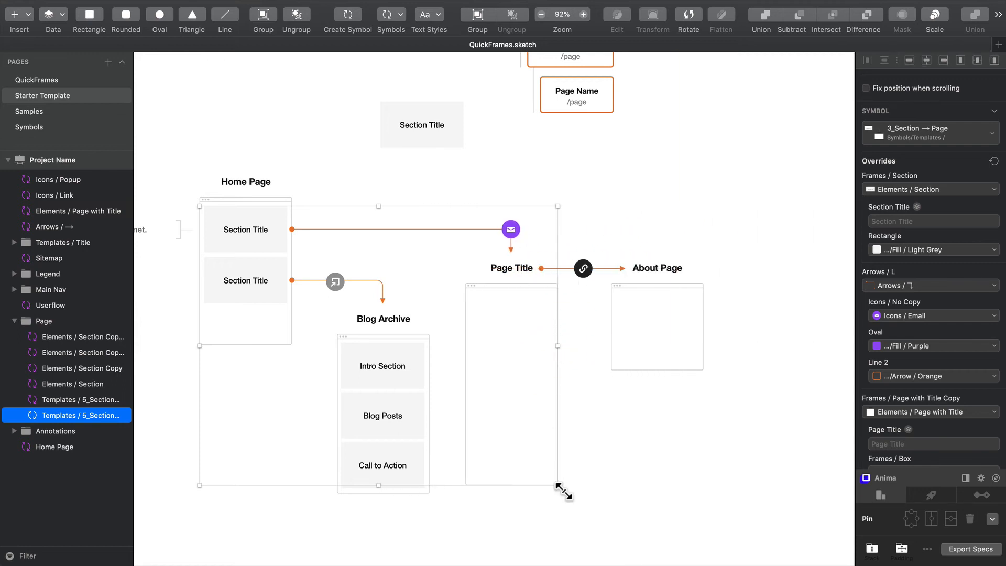
{"action": "left_click_drag", "start_coordinate": [561, 487], "coordinate": [542, 495]}
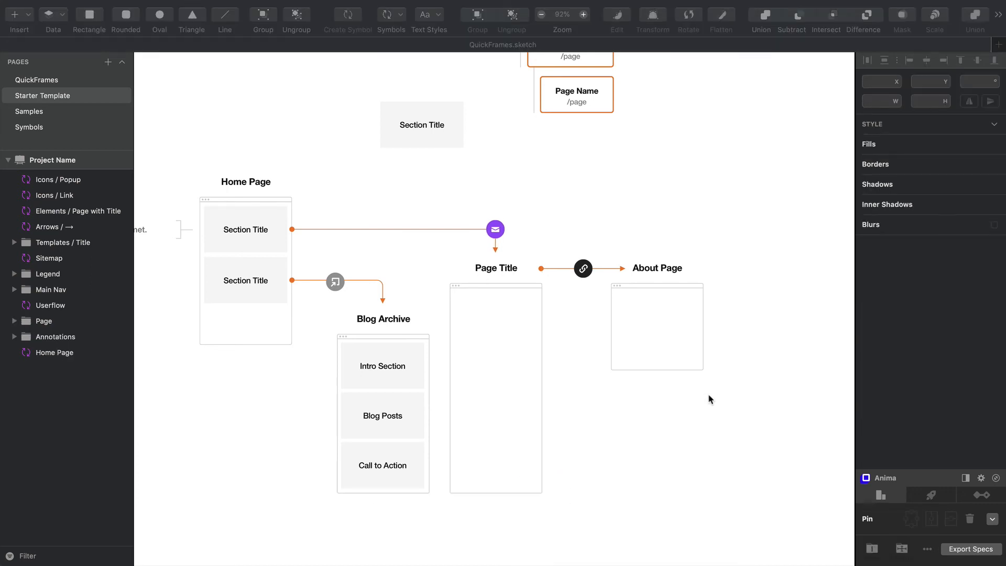
{"action": "left_click", "coordinate": [709, 399]}
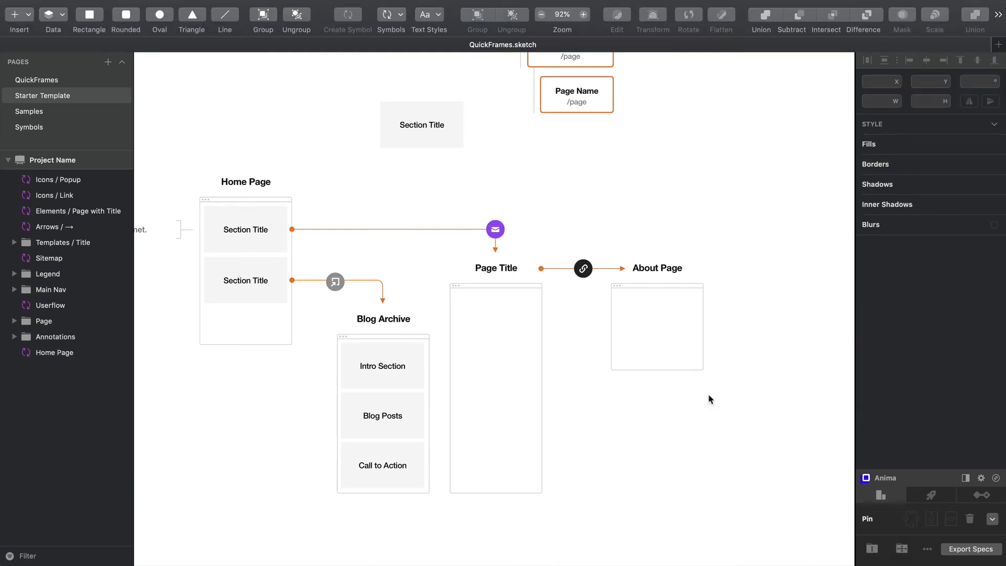
{"action": "left_click", "coordinate": [394, 18]}
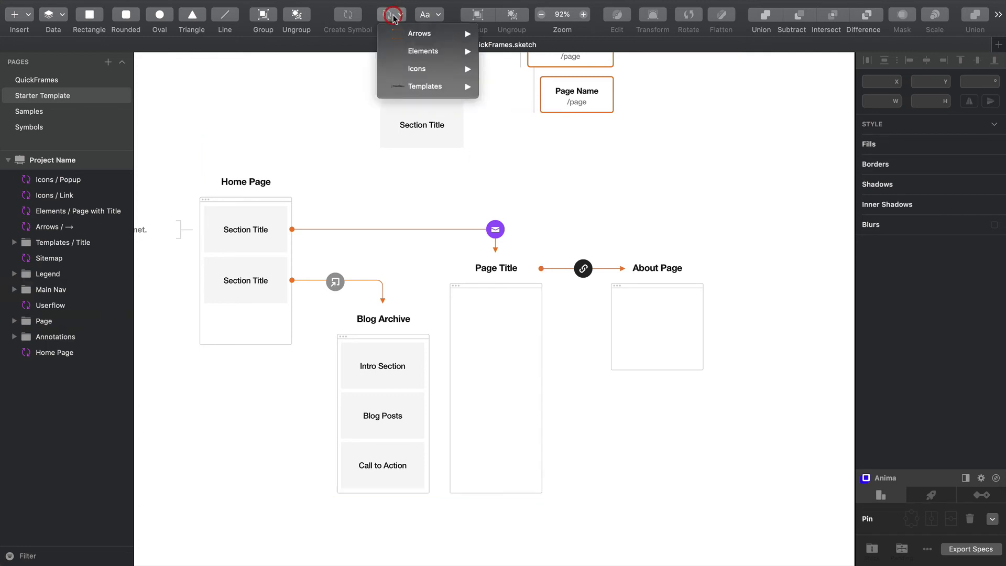
{"action": "mouse_move", "coordinate": [426, 53]}
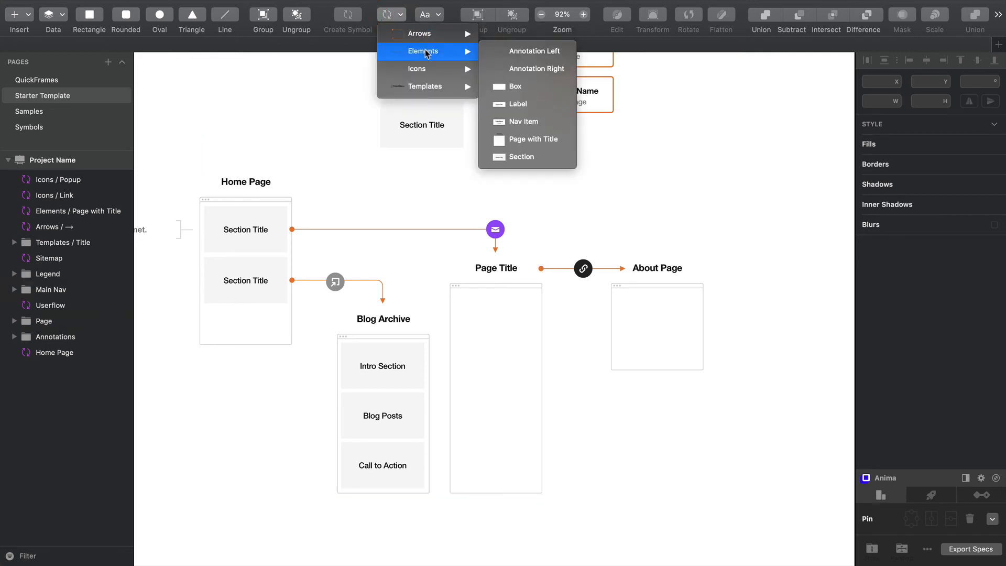
{"action": "mouse_move", "coordinate": [431, 73]}
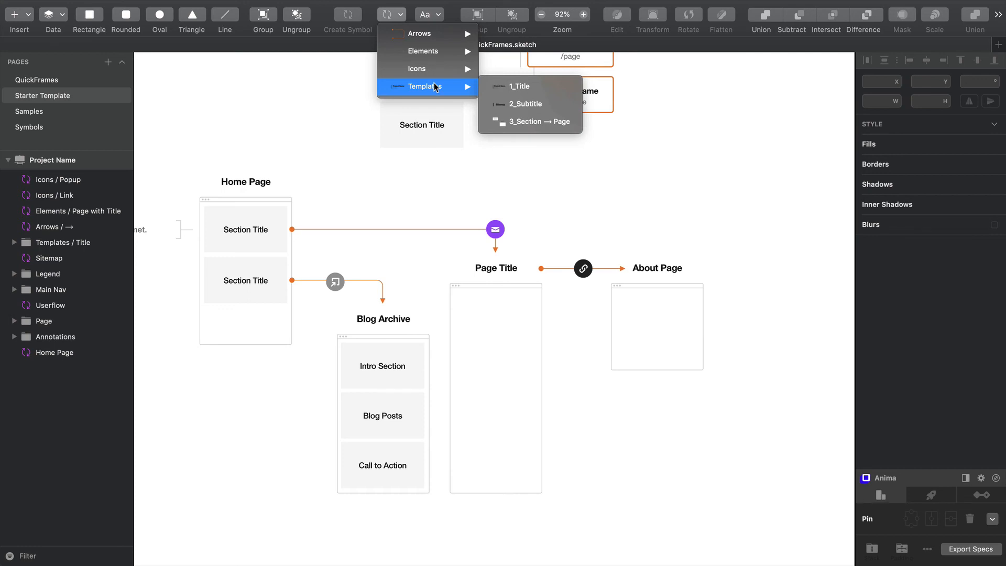
{"action": "left_click", "coordinate": [318, 117]}
Open the Samples page and examine the sitemap and userflow on the Sample Website #1 artboard.
{"action": "left_click", "coordinate": [52, 112]}
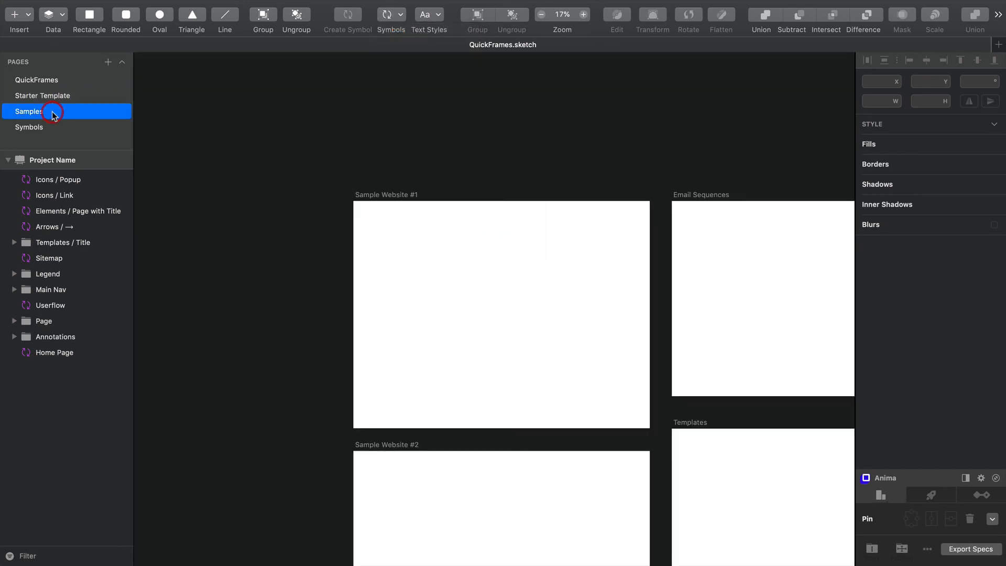
{"action": "scroll", "coordinate": [459, 178], "scroll_direction": "down", "scroll_amount": 1}
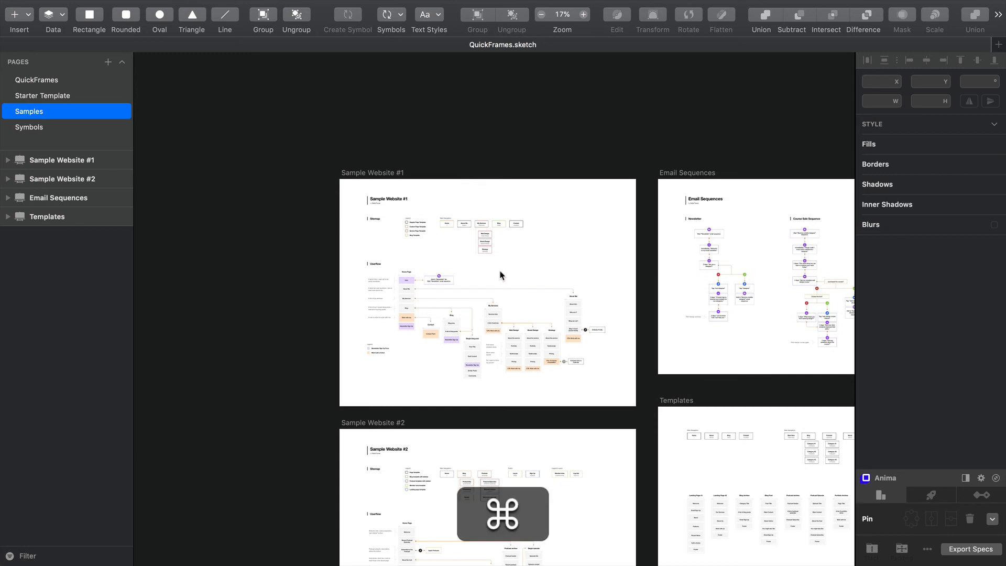
{"action": "scroll", "coordinate": [501, 275], "scroll_direction": "down", "scroll_amount": 2}
{"action": "scroll", "coordinate": [498, 274], "scroll_direction": "up", "scroll_amount": 6}
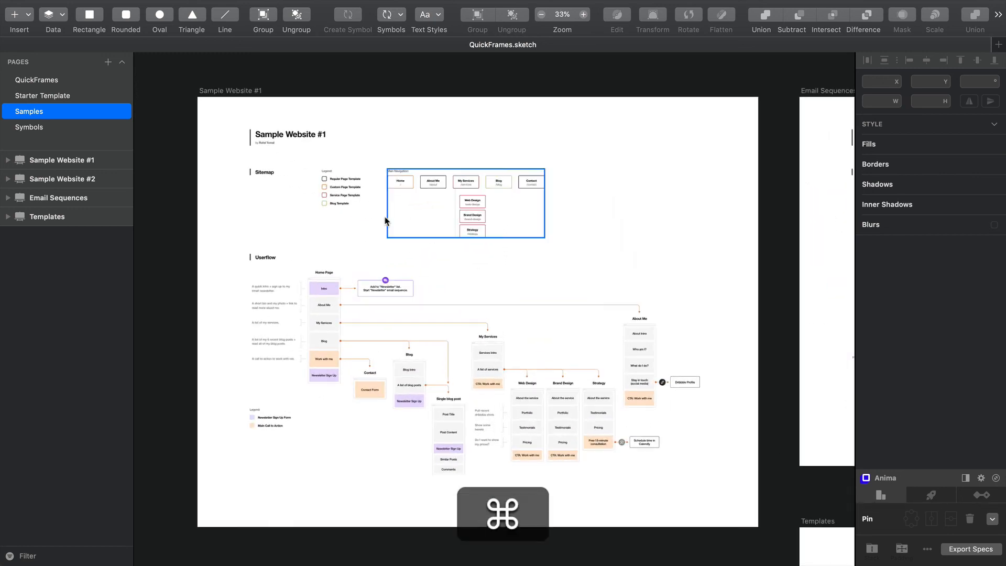